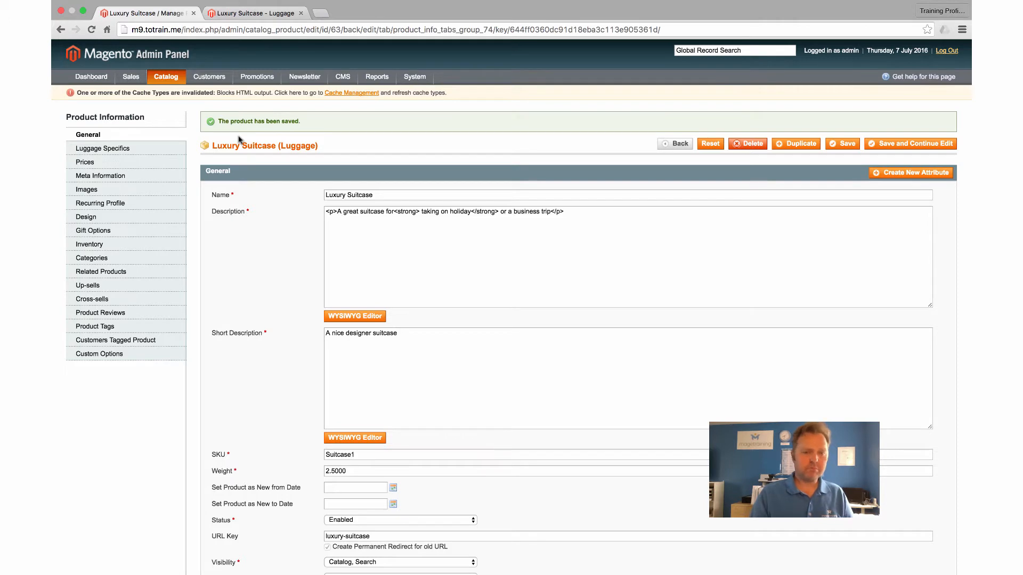
Step: Open the Prices section of the Luxury Suitcase, showing a price of 100.00 GBP
{"action": "left_click", "coordinate": [128, 161]}
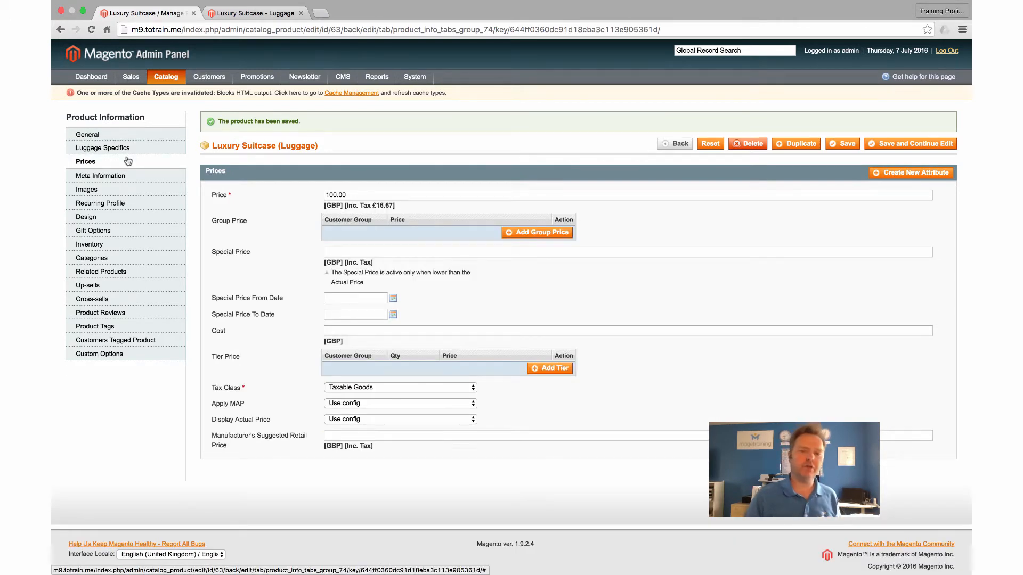
{"action": "left_click", "coordinate": [359, 193]}
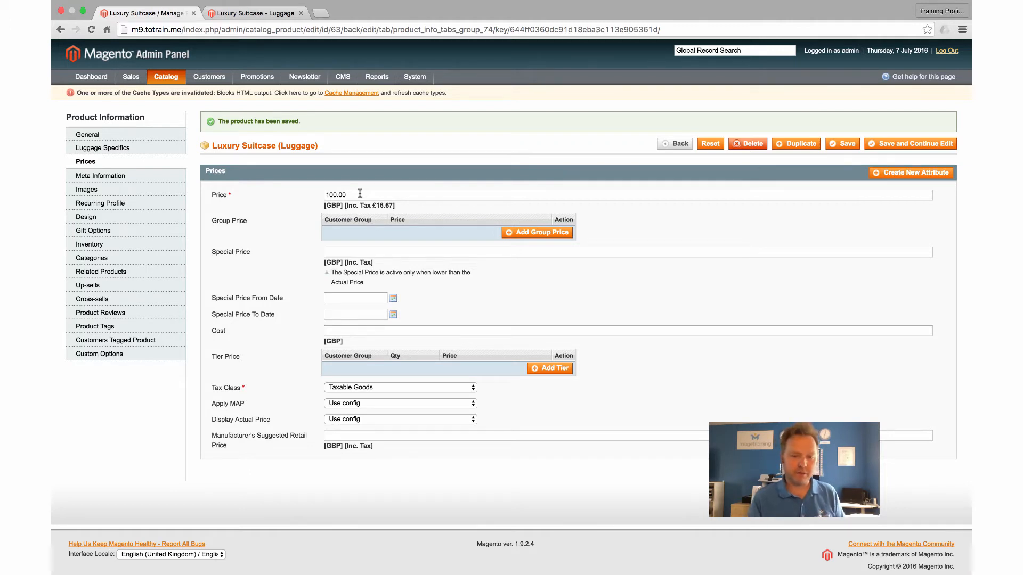
{"action": "left_click", "coordinate": [359, 194]}
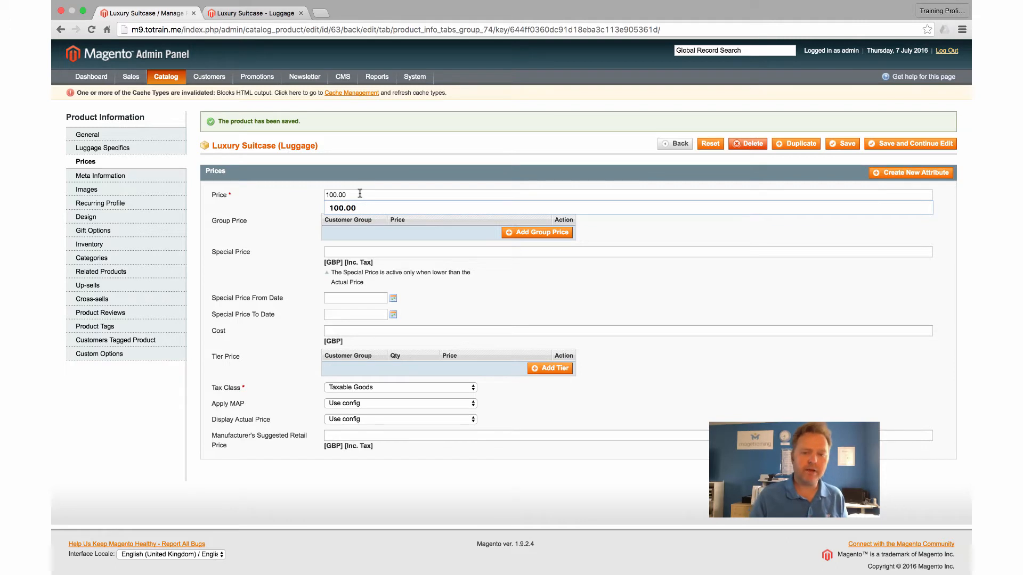
{"action": "left_click", "coordinate": [341, 208]}
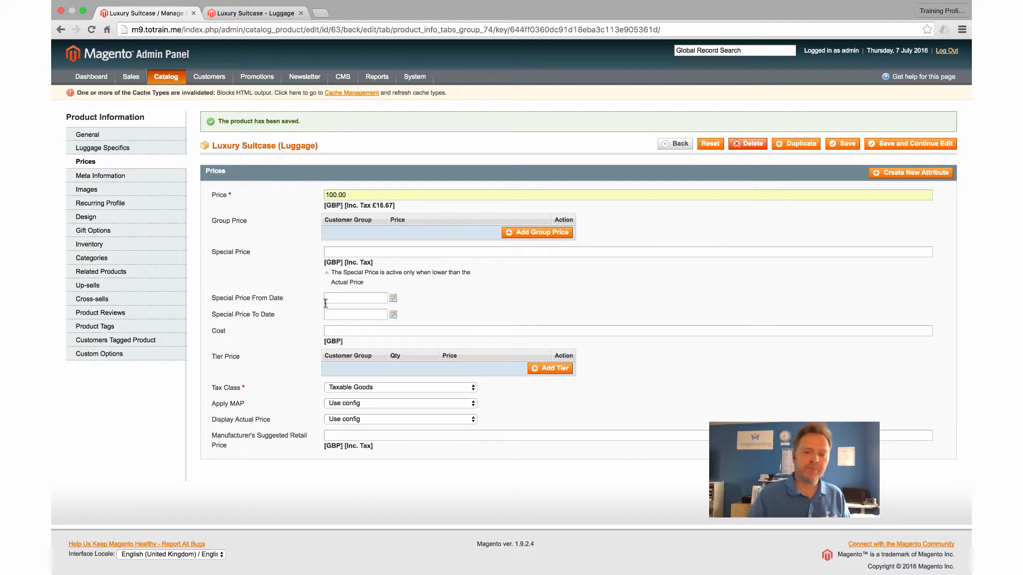
{"action": "scroll", "coordinate": [344, 389], "scroll_direction": "down", "scroll_amount": 1}
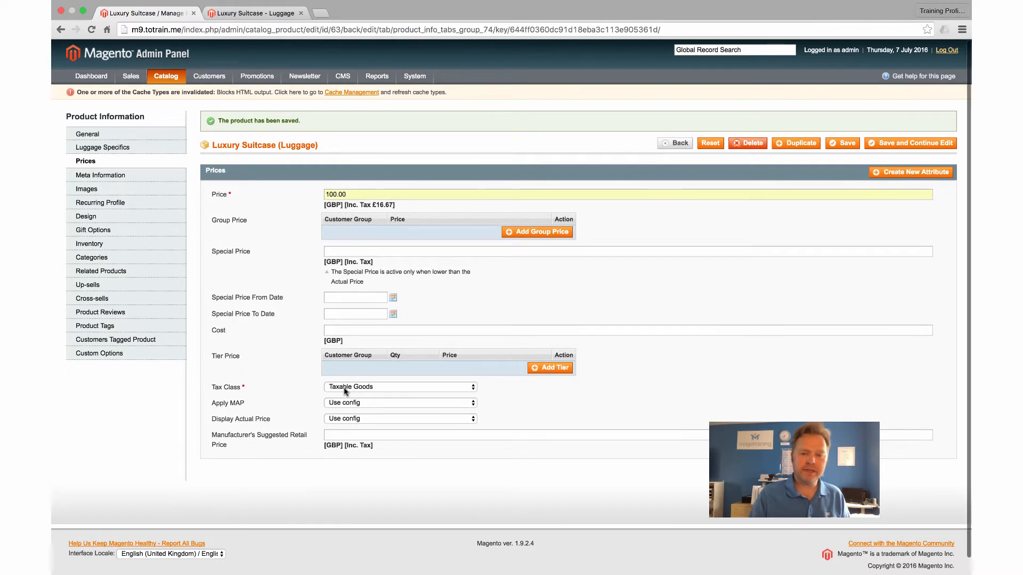
{"action": "left_click", "coordinate": [373, 387]}
{"action": "left_click", "coordinate": [373, 378]}
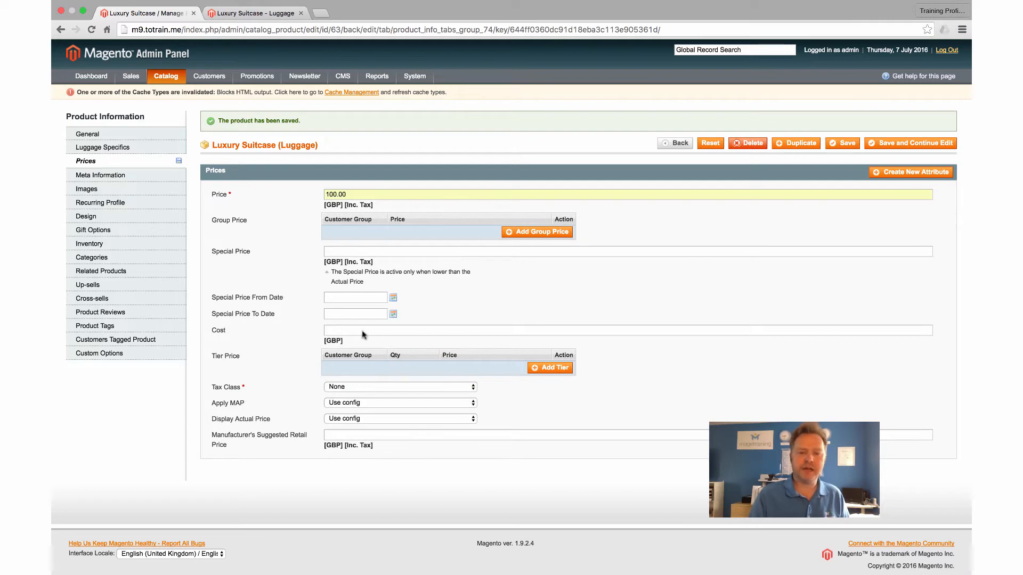
{"action": "left_click", "coordinate": [379, 386]}
{"action": "left_click", "coordinate": [373, 398]}
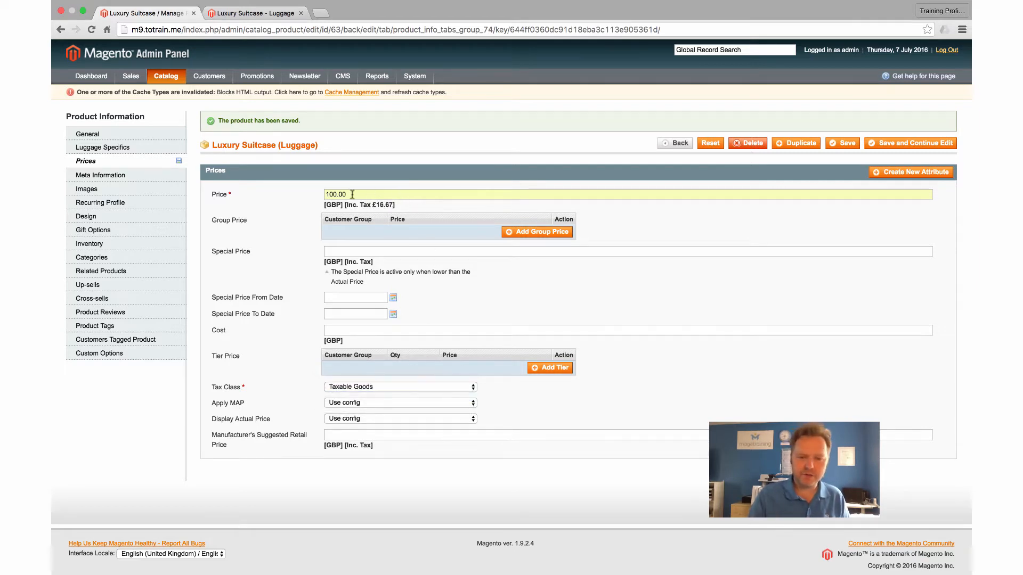
{"action": "scroll", "coordinate": [282, 252], "scroll_direction": "up", "scroll_amount": 3}
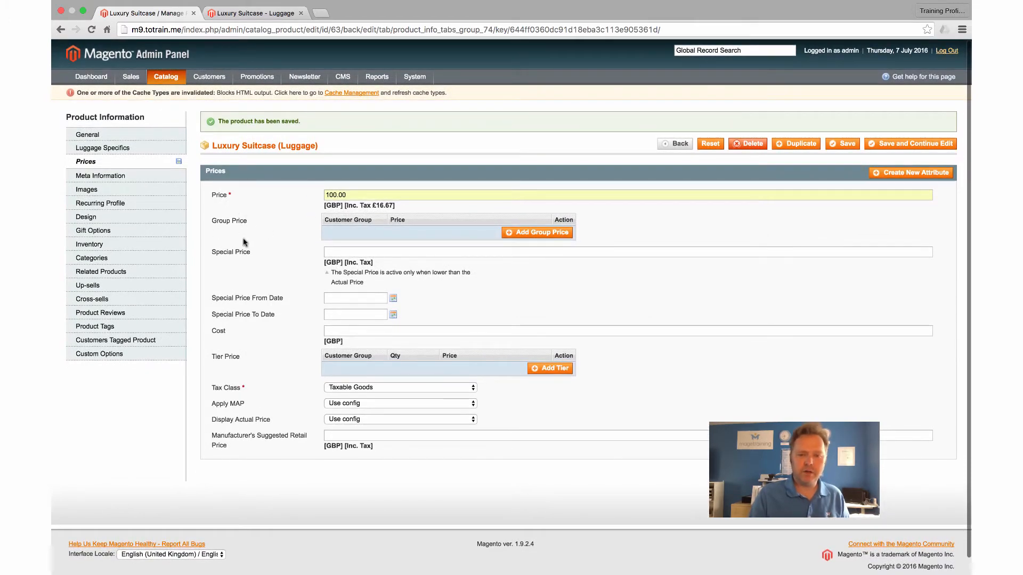
Step: Enter 75 as the suitcase's Special Price and save, continuing to edit
{"action": "left_click", "coordinate": [337, 252]}
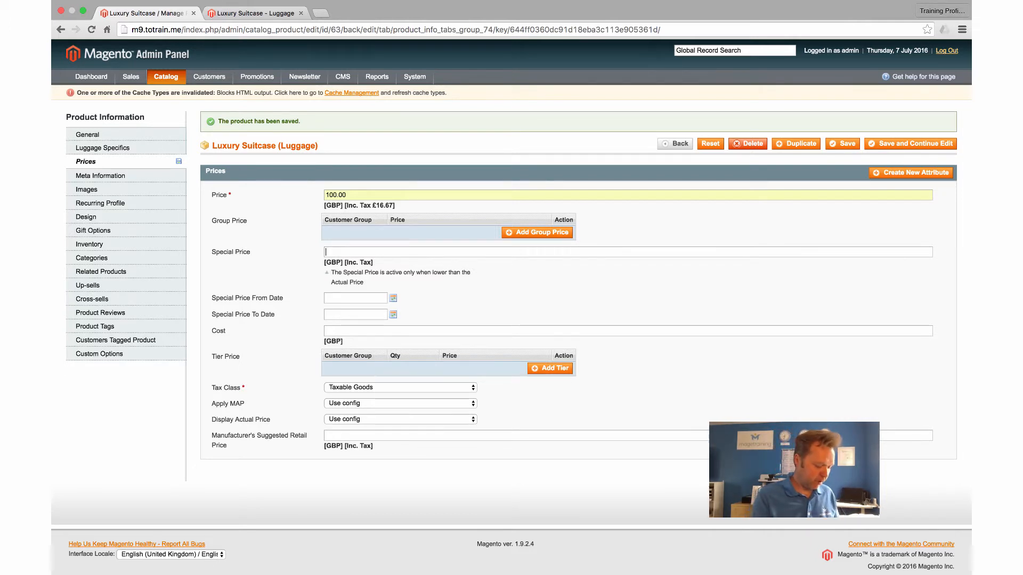
{"action": "type", "text": "75"}
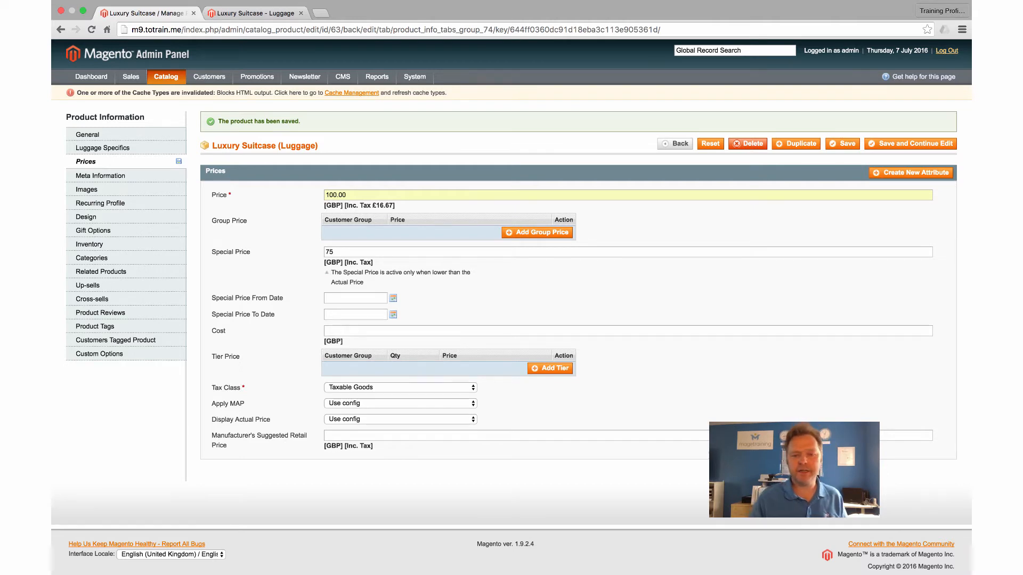
{"action": "left_click", "coordinate": [357, 297]}
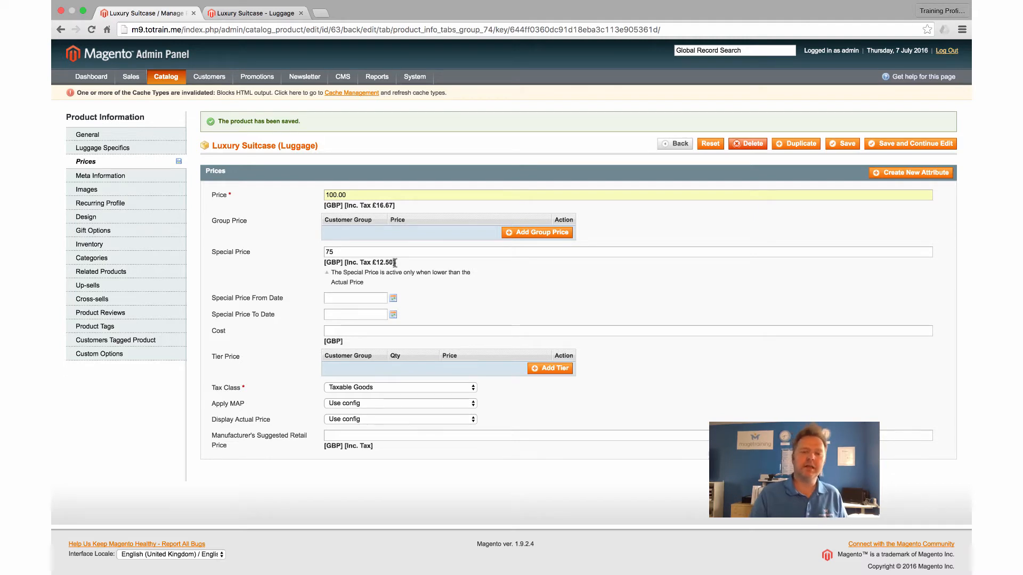
{"action": "left_click", "coordinate": [914, 144]}
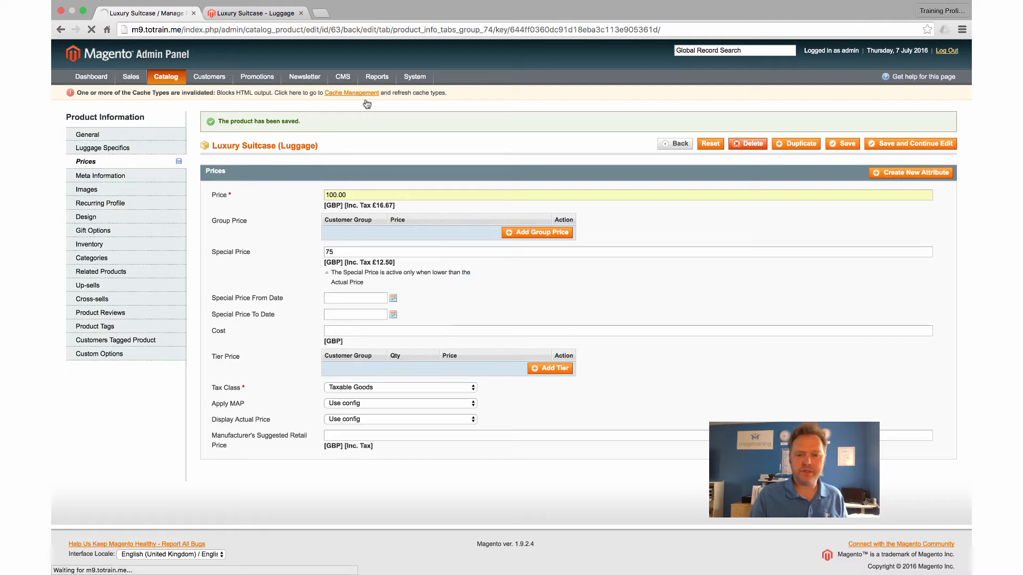
Step: Reload the storefront suitcase page to check the £75.00 price, then return to the admin tab
{"action": "left_click", "coordinate": [280, 14]}
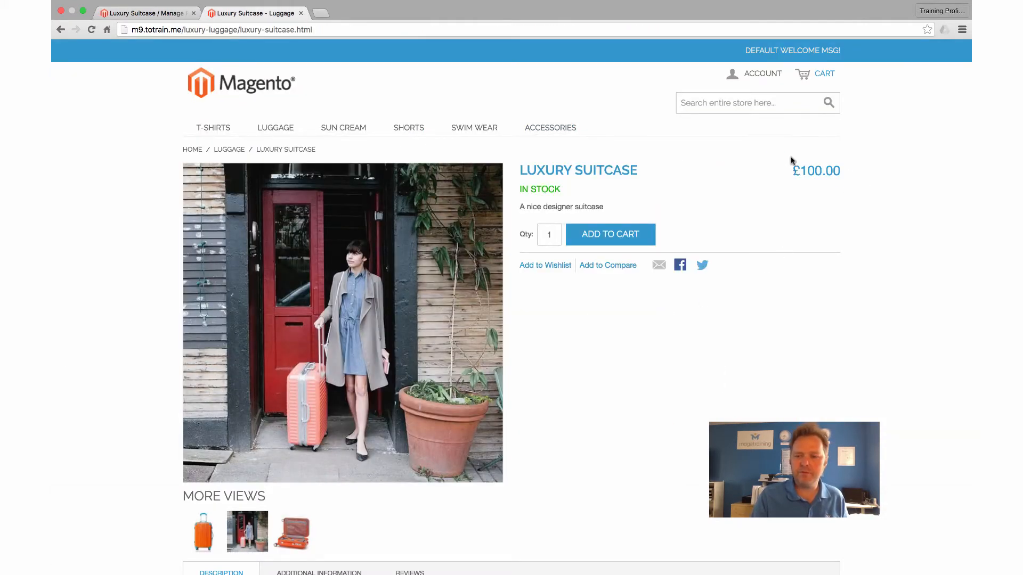
{"action": "left_click", "coordinate": [91, 30]}
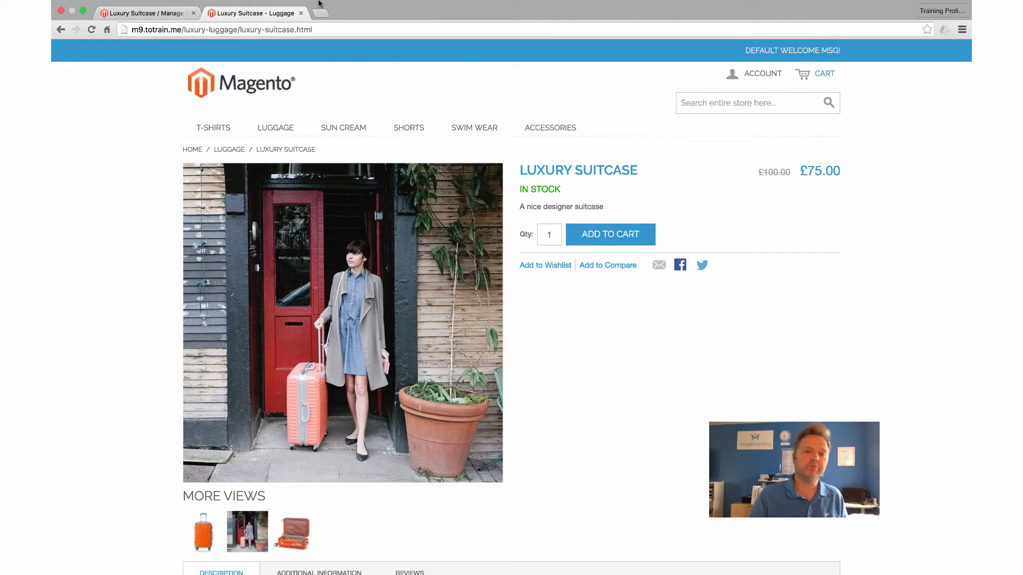
{"action": "left_click", "coordinate": [173, 13]}
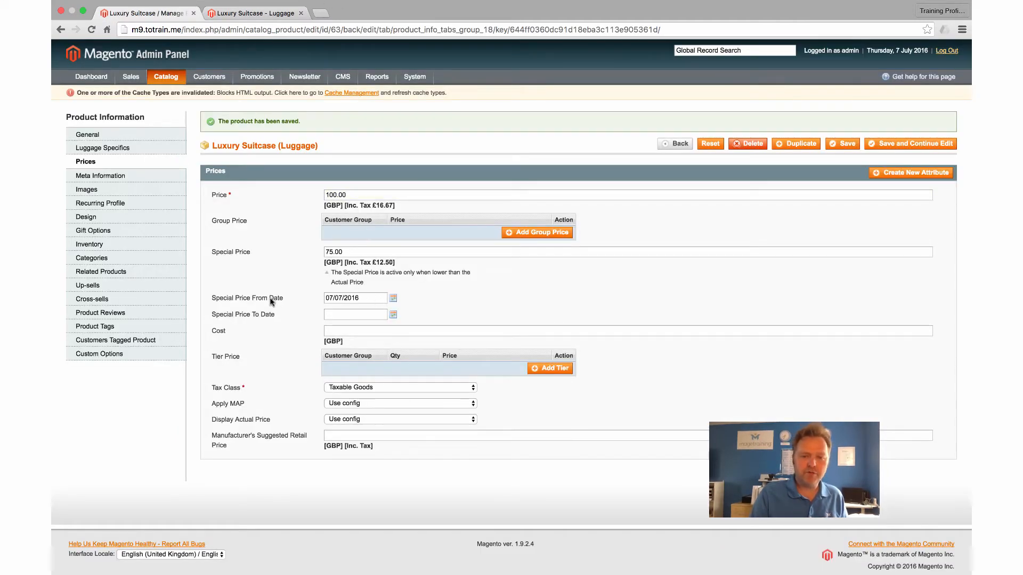
Step: Set the special price dates from 07/07/2016 to 31/07/2016 using the calendar pickers
{"action": "left_click", "coordinate": [393, 298]}
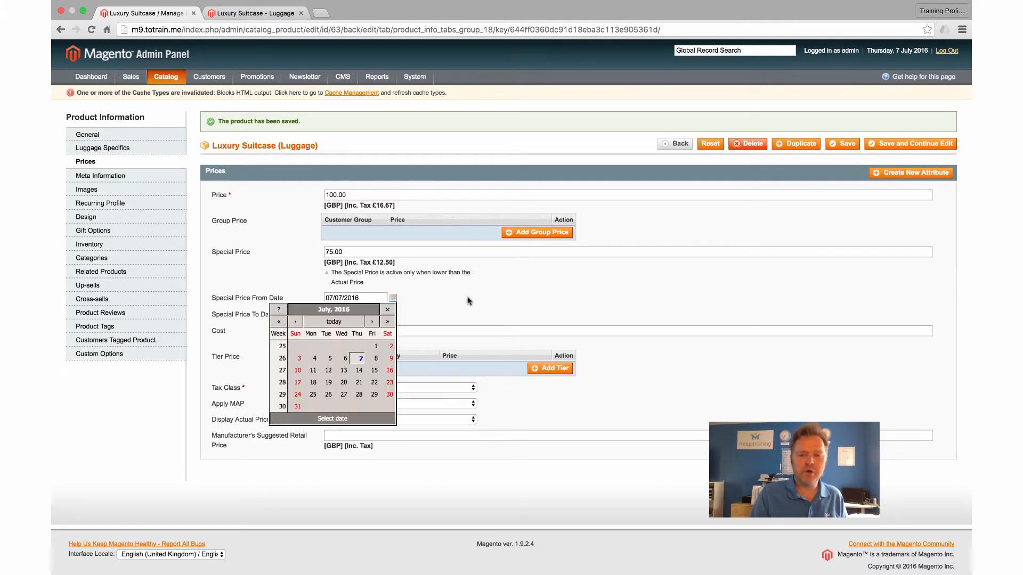
{"action": "left_click", "coordinate": [376, 358]}
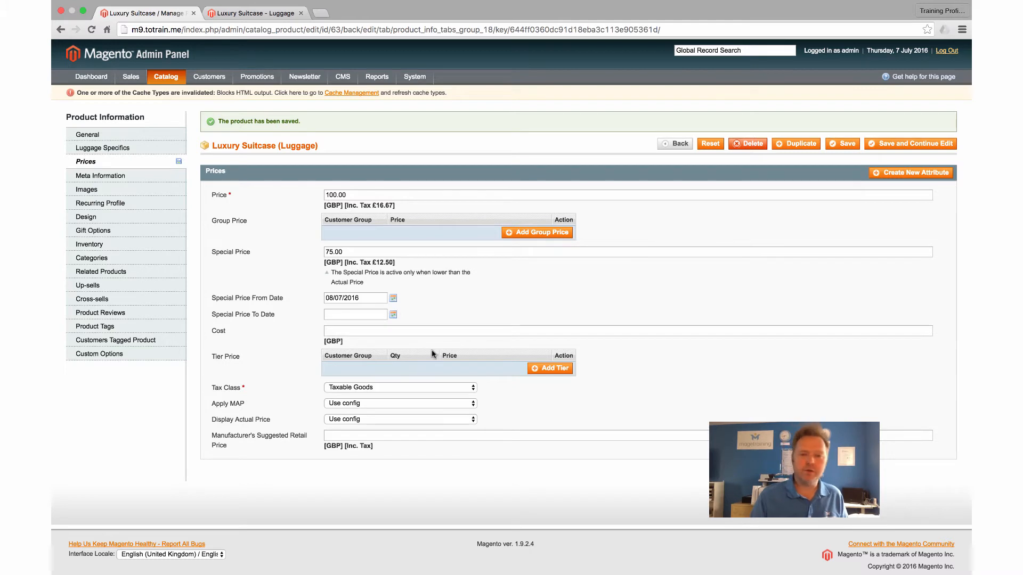
{"action": "left_click", "coordinate": [393, 315]}
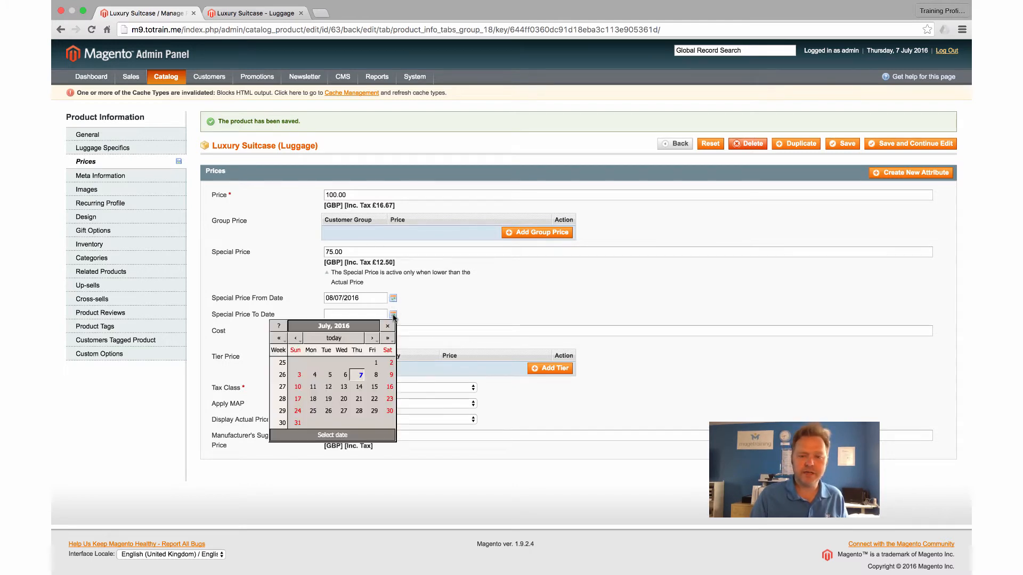
{"action": "left_click", "coordinate": [297, 423]}
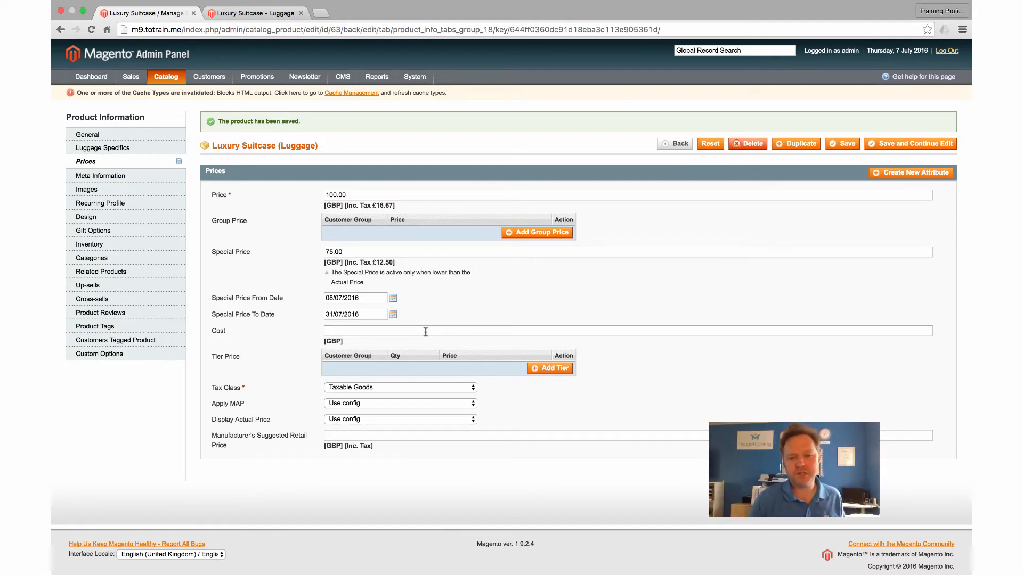
{"action": "left_click", "coordinate": [393, 300]}
{"action": "left_click", "coordinate": [357, 359]}
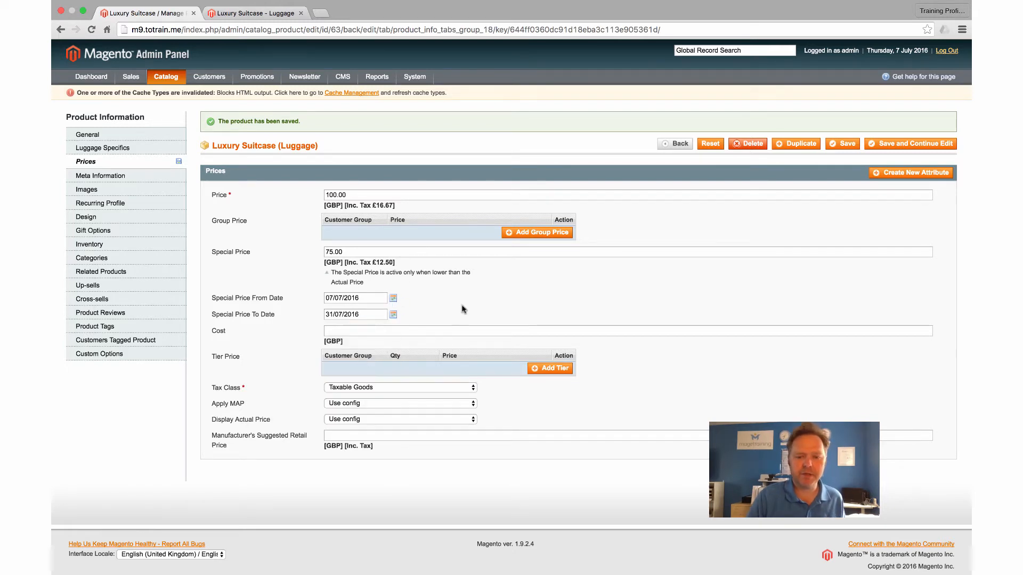
Step: Enter 50 in the suitcase's Cost field
{"action": "left_click", "coordinate": [330, 332]}
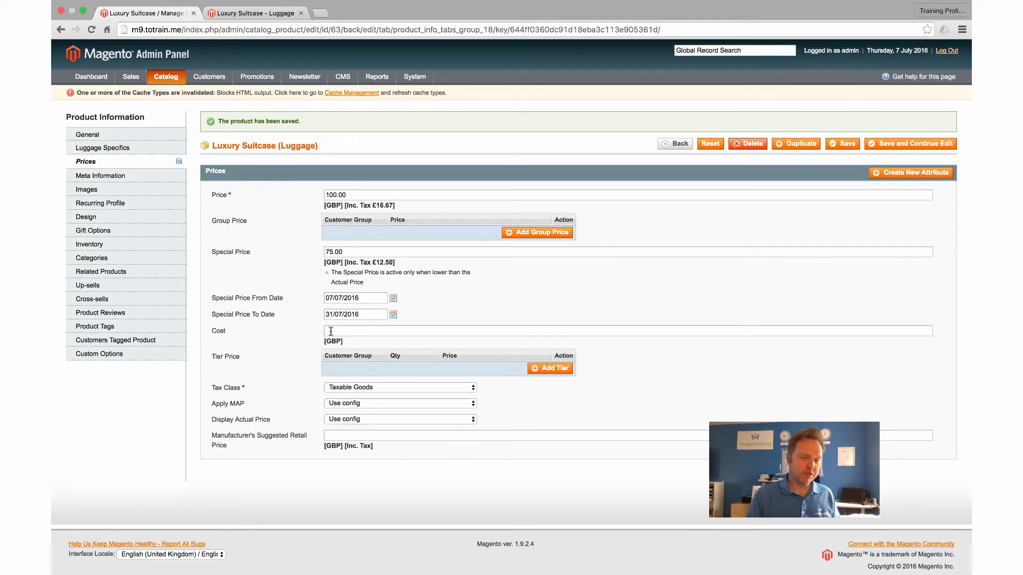
{"action": "type", "text": "50"}
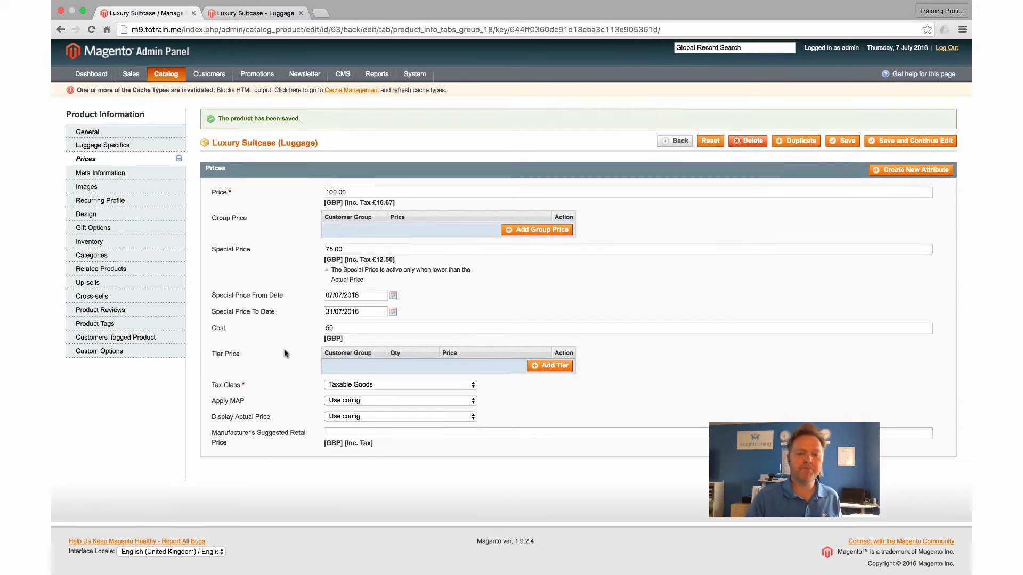
{"action": "scroll", "coordinate": [285, 353], "scroll_direction": "down", "scroll_amount": 1}
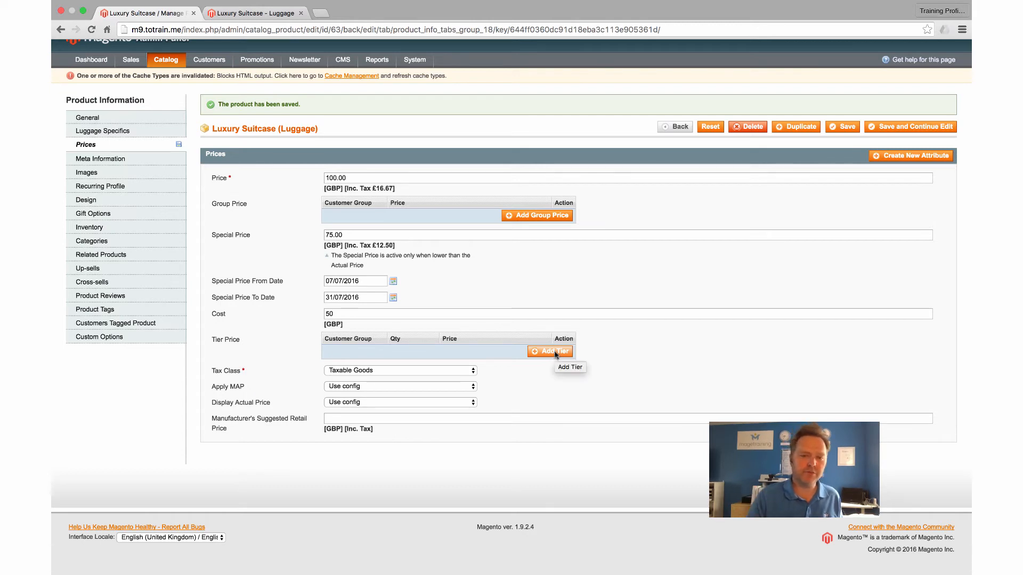
Step: Add a tier price for ALL GROUPS at quantity 2 and price 65, then save
{"action": "left_click", "coordinate": [353, 236]}
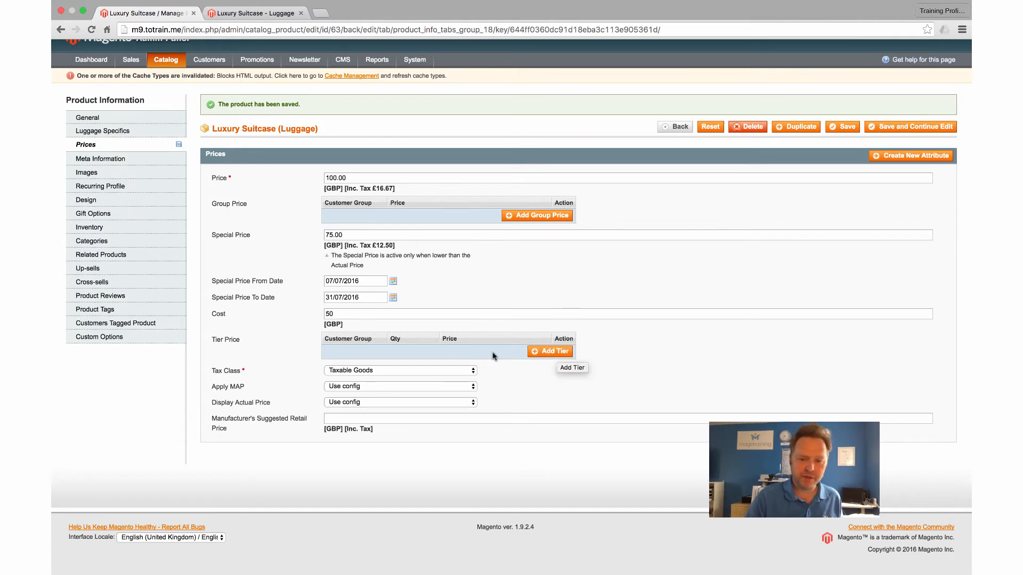
{"action": "left_click", "coordinate": [537, 355]}
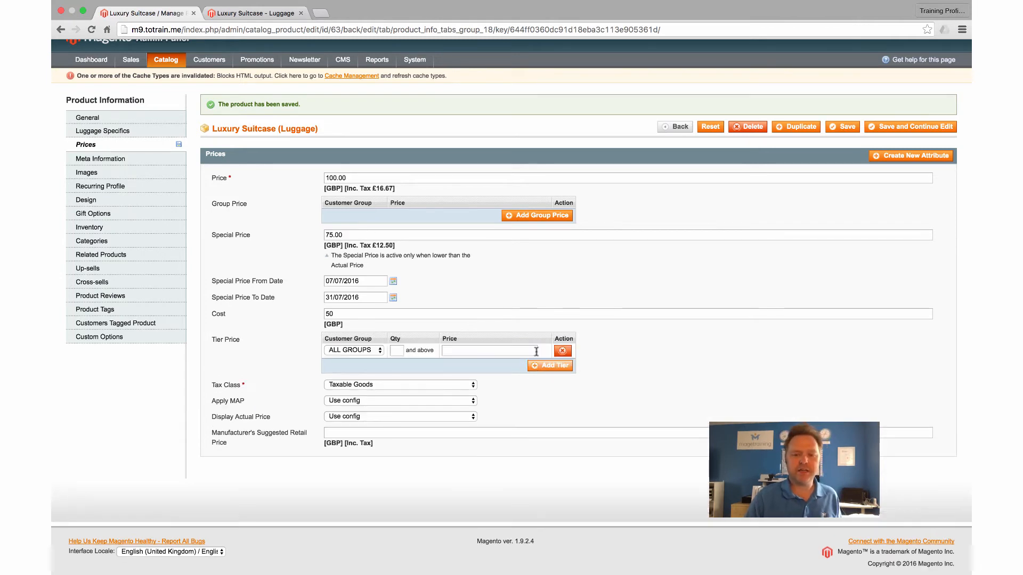
{"action": "left_click", "coordinate": [366, 352]}
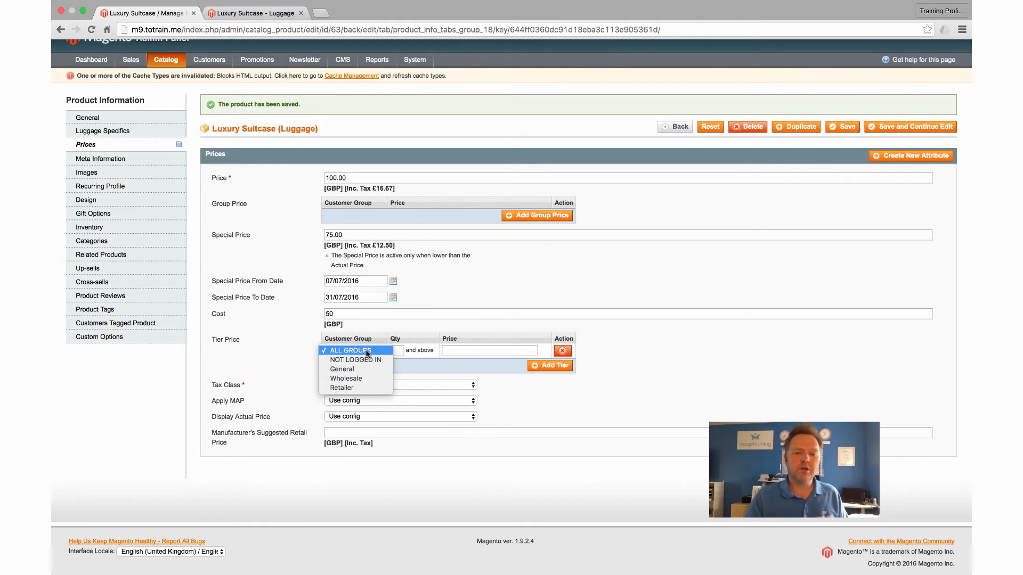
{"action": "left_click", "coordinate": [358, 352]}
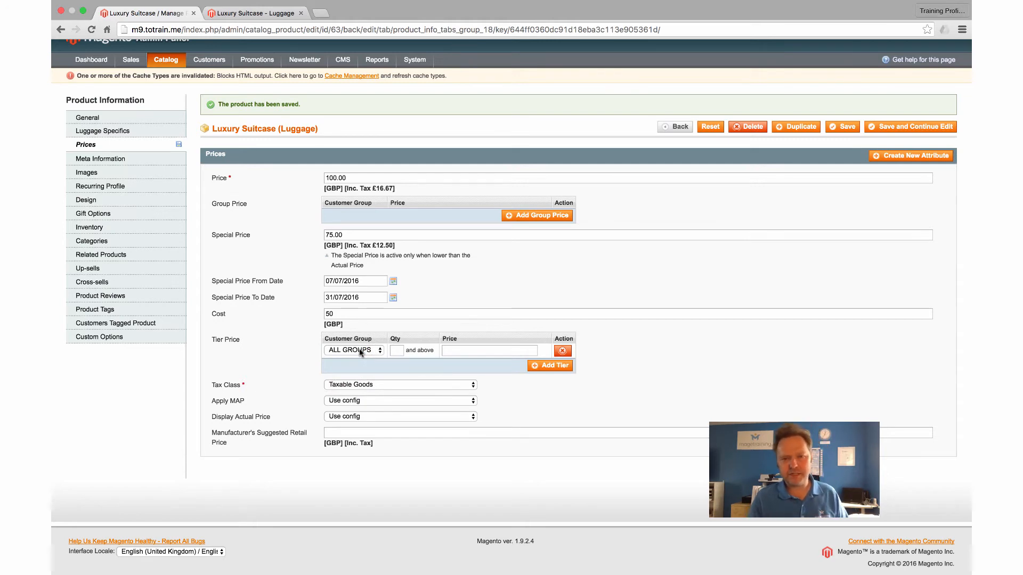
{"action": "left_click", "coordinate": [396, 350]}
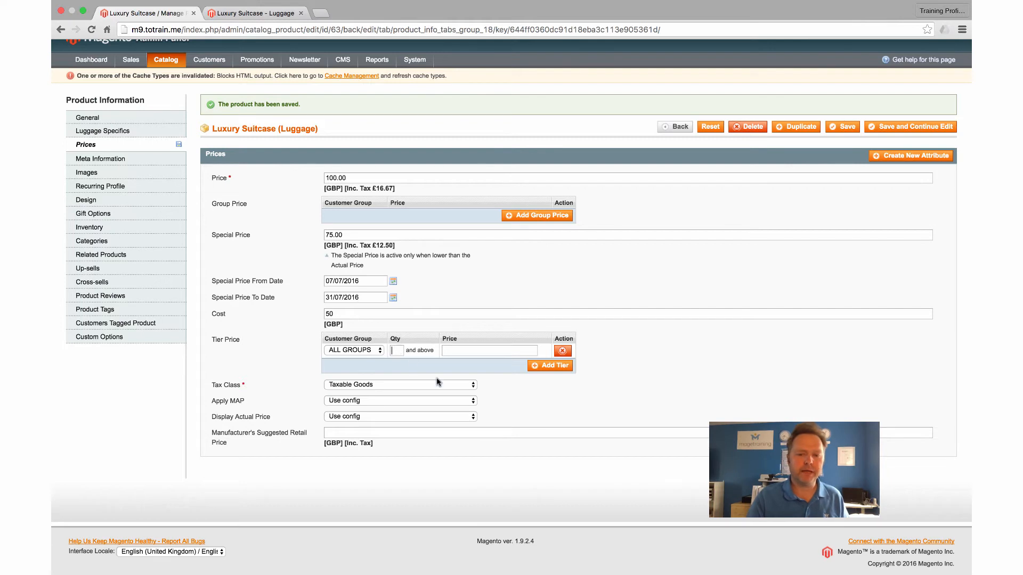
{"action": "type", "text": "2"}
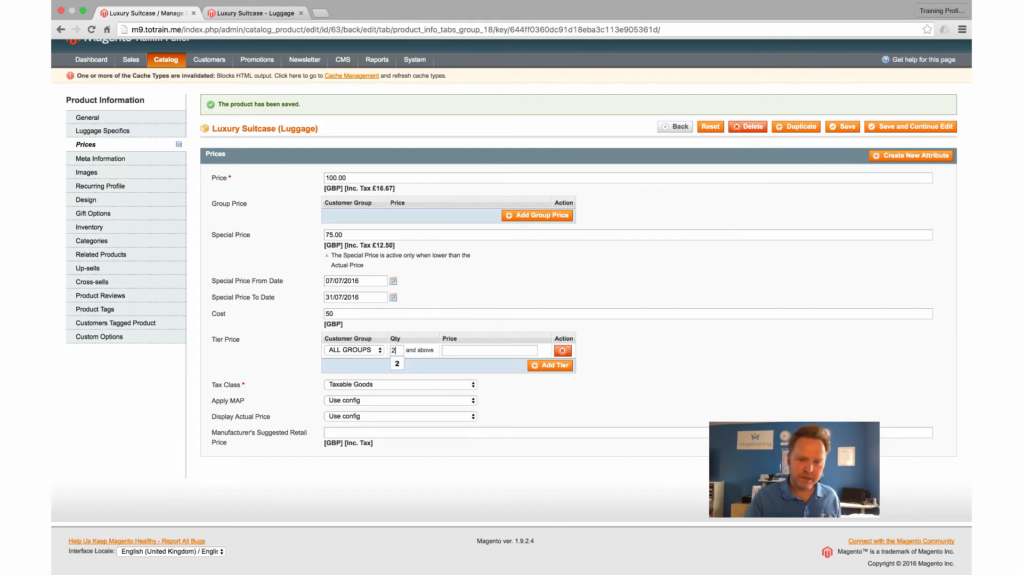
{"action": "left_click", "coordinate": [454, 349]}
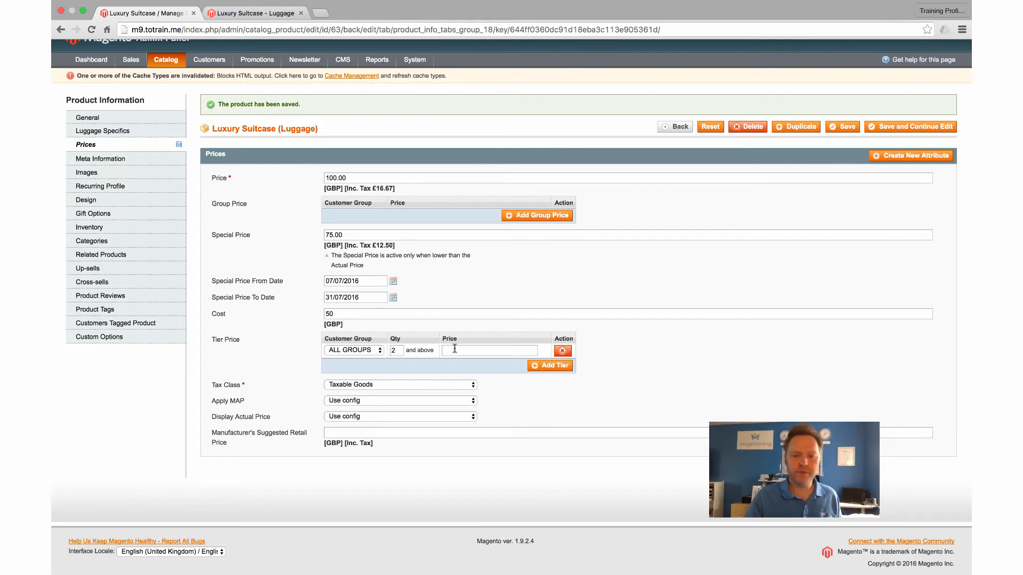
{"action": "type", "text": "65"}
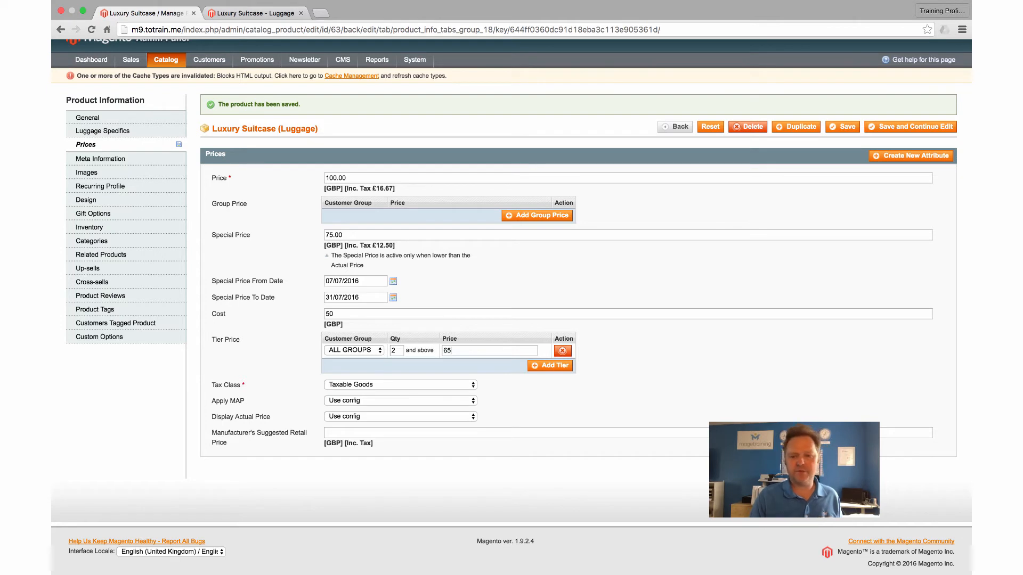
{"action": "scroll", "coordinate": [452, 390], "scroll_direction": "down", "scroll_amount": 1}
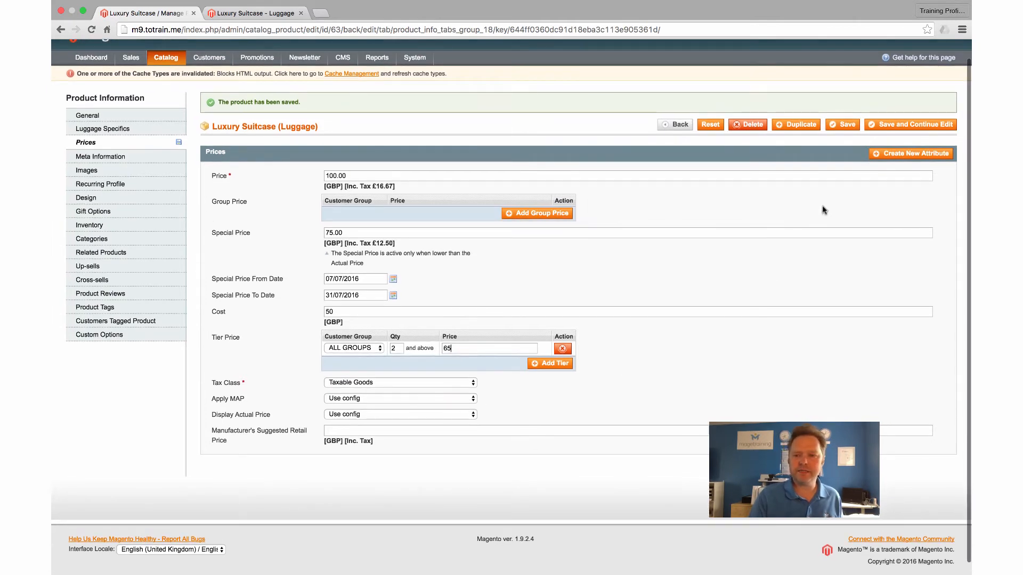
{"action": "left_click", "coordinate": [876, 127]}
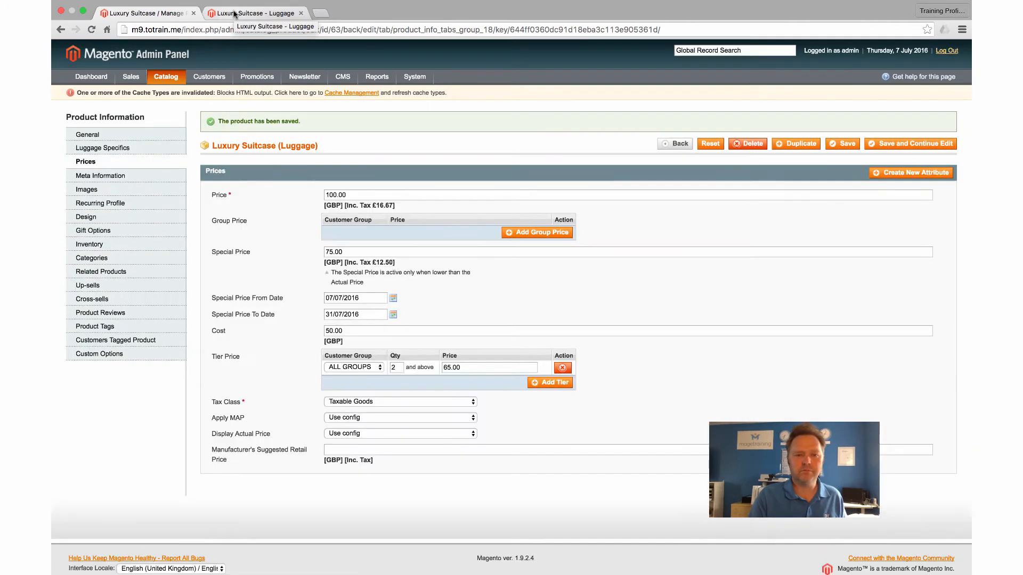
Step: Reload the storefront product page and add 2 suitcases to the cart
{"action": "left_click", "coordinate": [235, 14]}
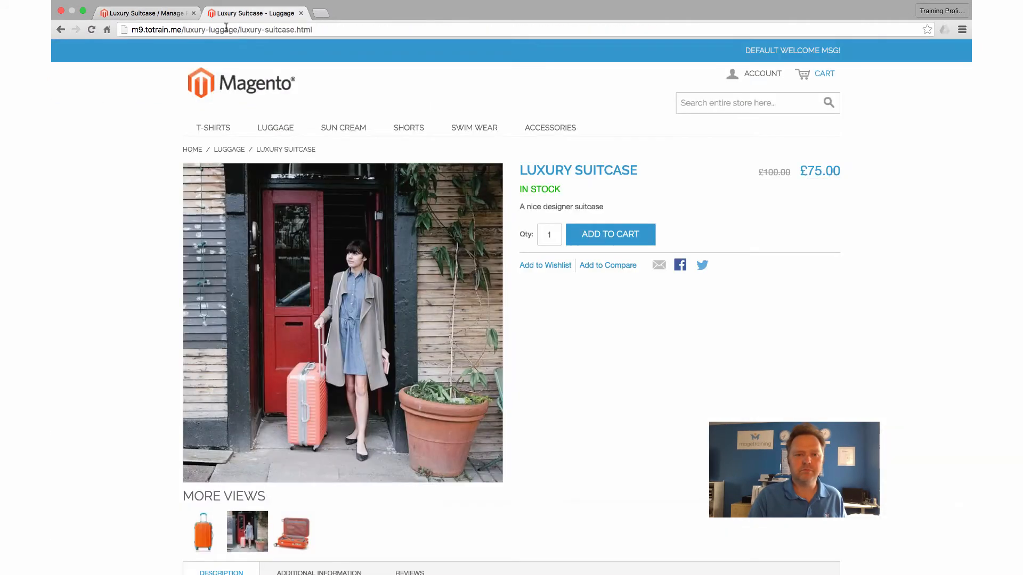
{"action": "left_click", "coordinate": [91, 29]}
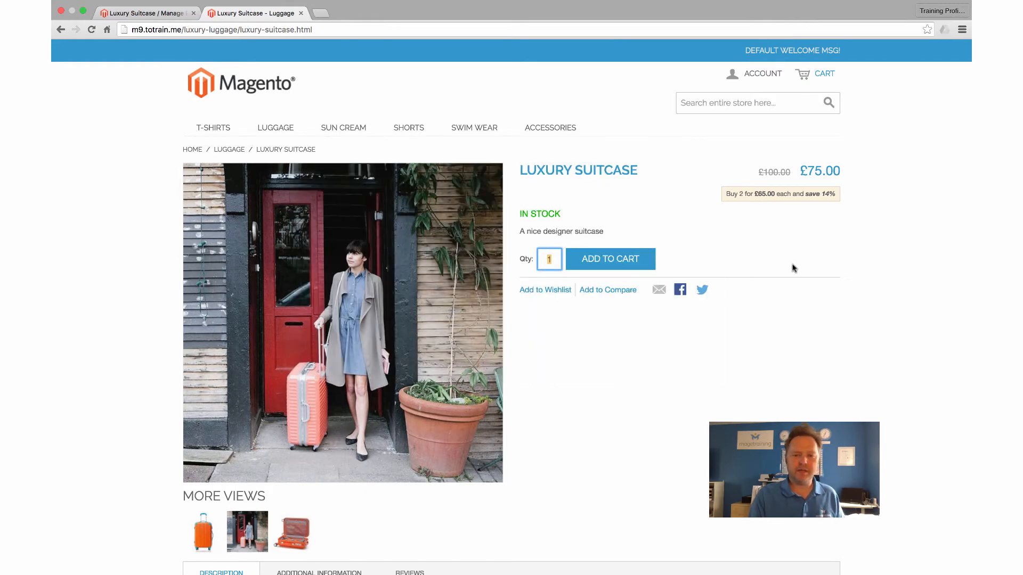
{"action": "double_click", "coordinate": [549, 258]}
{"action": "type", "text": "2"}
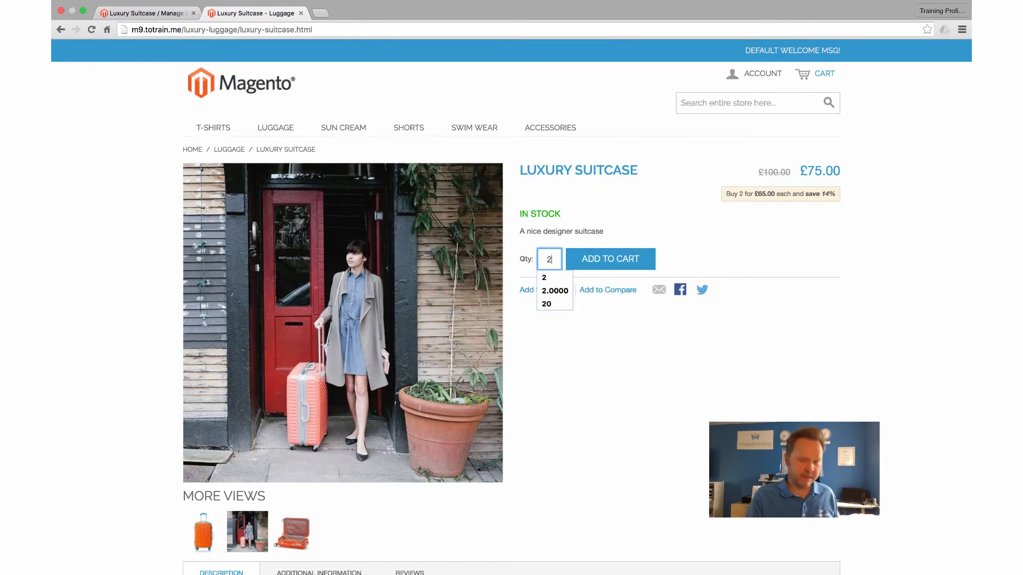
{"action": "left_click", "coordinate": [615, 261]}
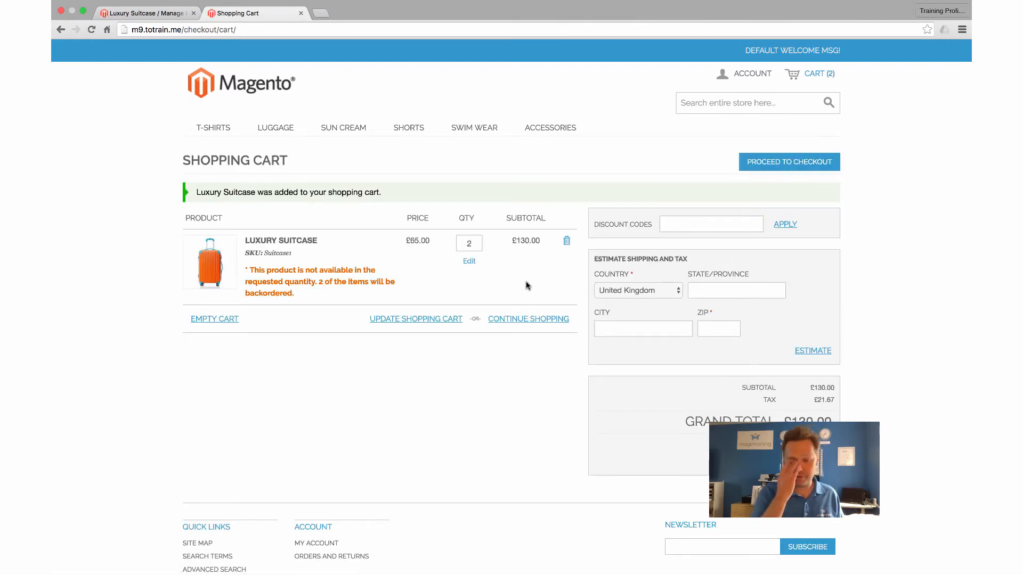
Step: Update the cart quantity to 1 and return to the admin tab
{"action": "double_click", "coordinate": [469, 244]}
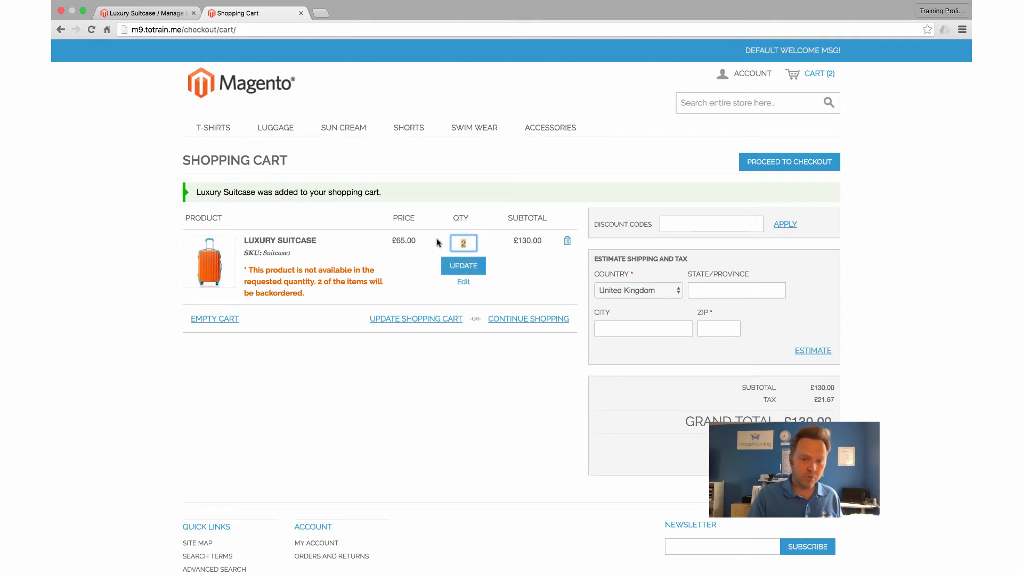
{"action": "type", "text": "1"}
{"action": "left_click", "coordinate": [464, 268]}
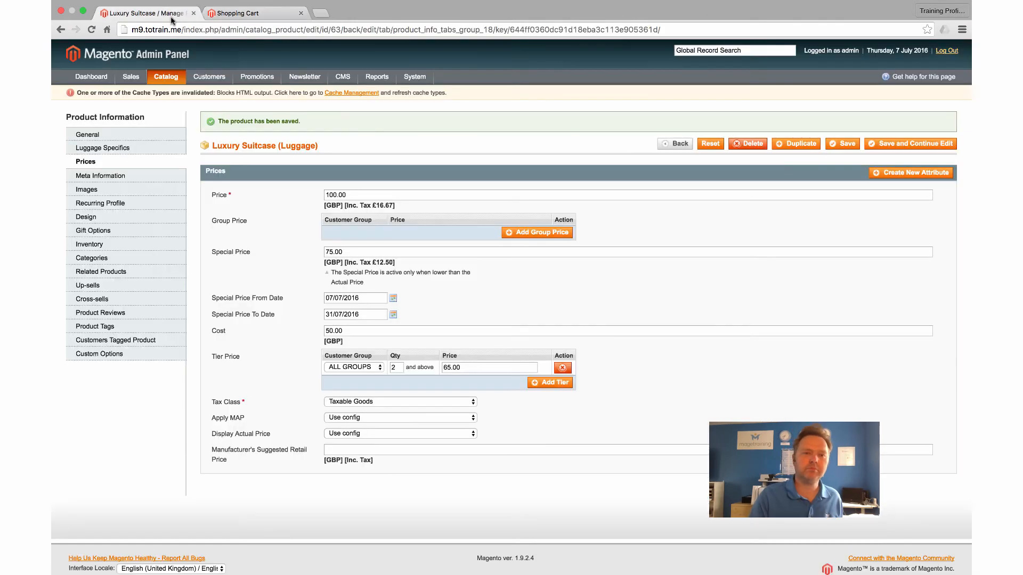
{"action": "left_click", "coordinate": [172, 21]}
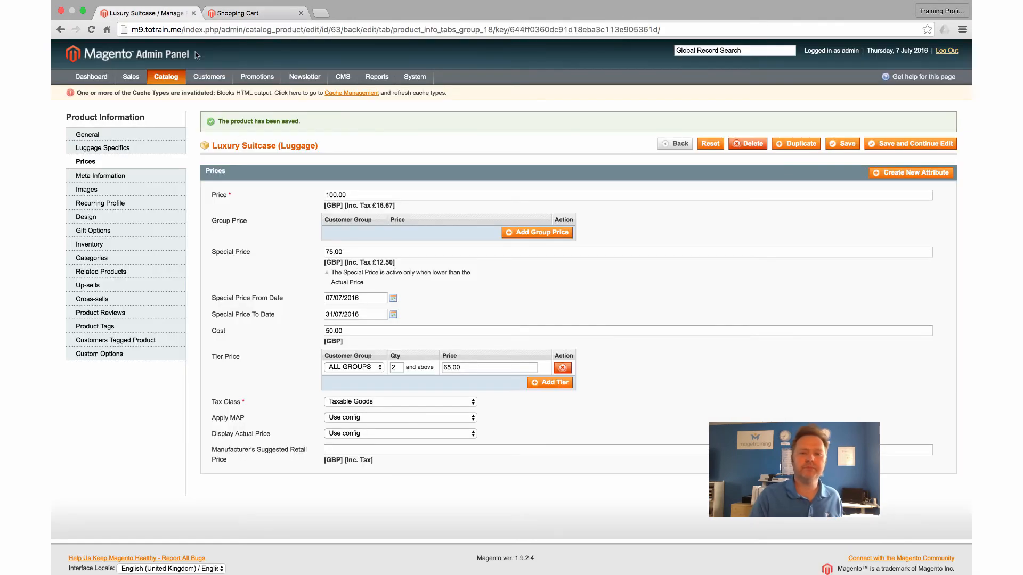
Step: Add a second tier at quantity 5 and price 60, save, and return to the storefront cart
{"action": "left_click", "coordinate": [550, 383]}
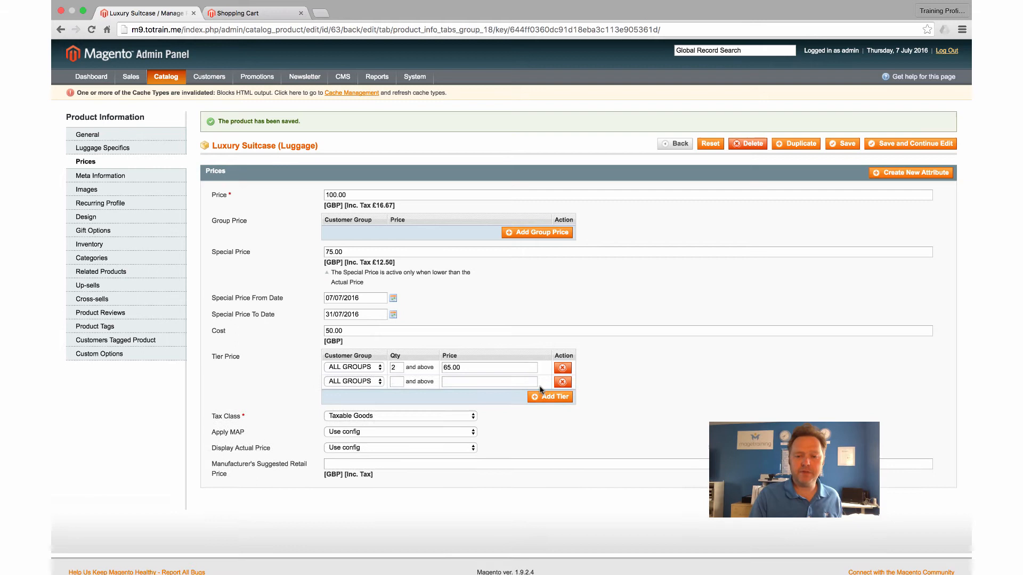
{"action": "left_click", "coordinate": [399, 380]}
{"action": "type", "text": "5"}
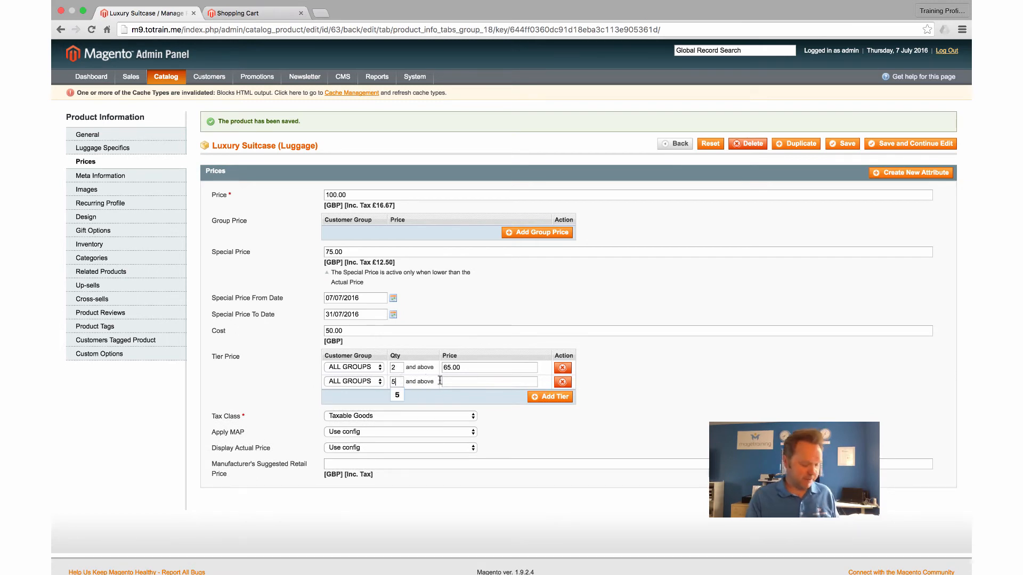
{"action": "left_click", "coordinate": [449, 382]}
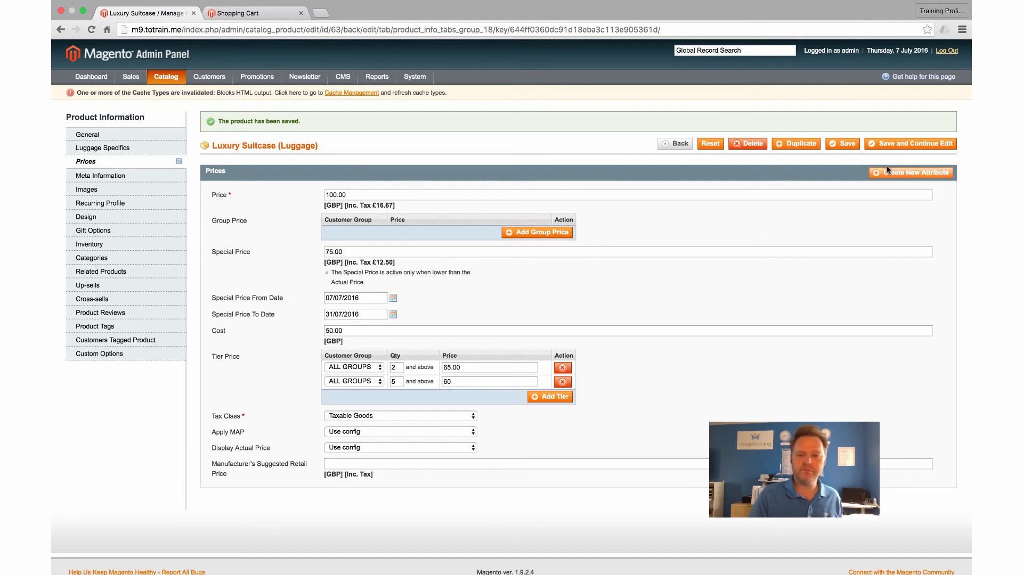
{"action": "left_click", "coordinate": [900, 143]}
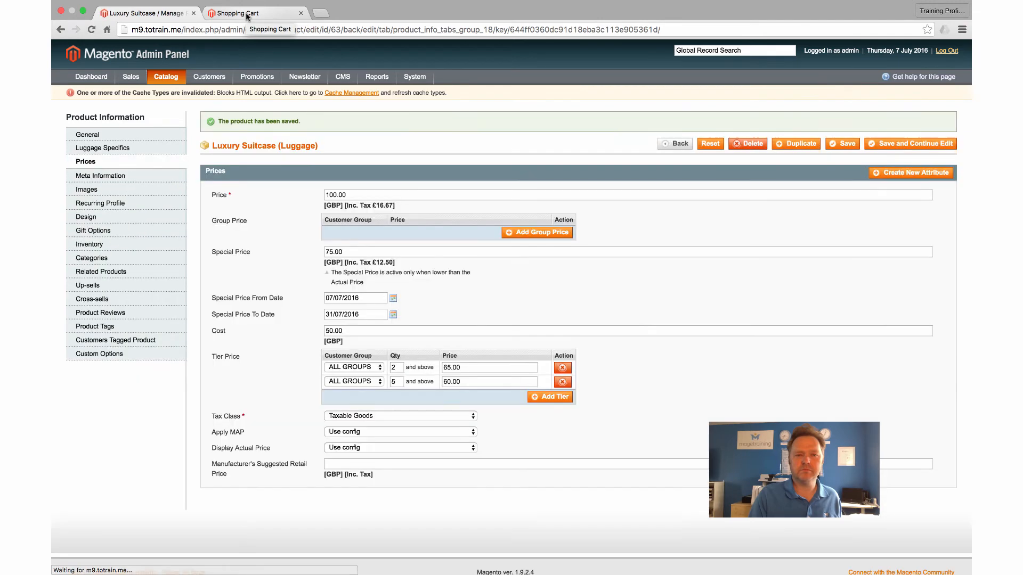
{"action": "left_click", "coordinate": [247, 16]}
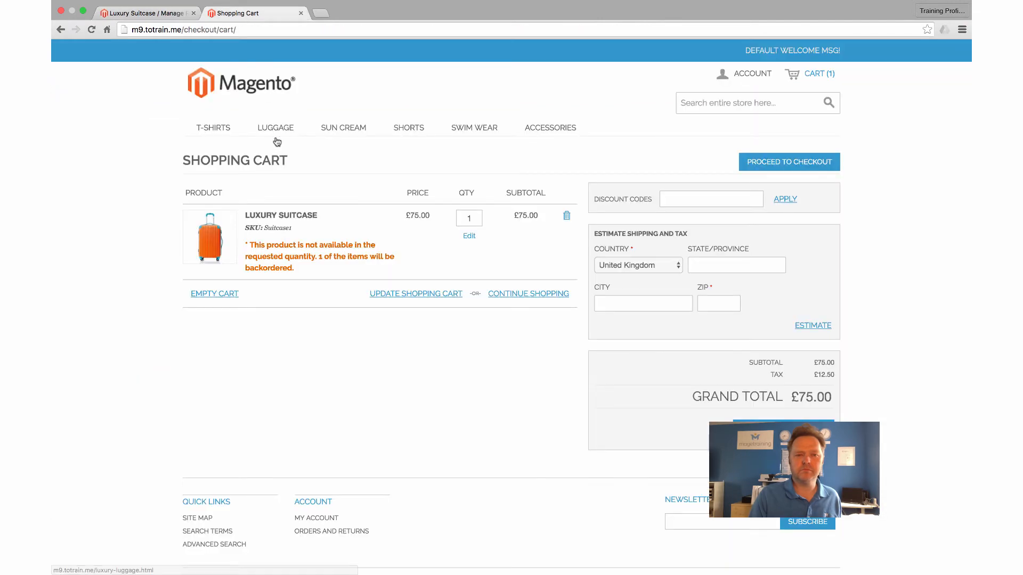
Step: View the suitcase product page's two tier offers, then return to the admin prices page
{"action": "left_click", "coordinate": [264, 215]}
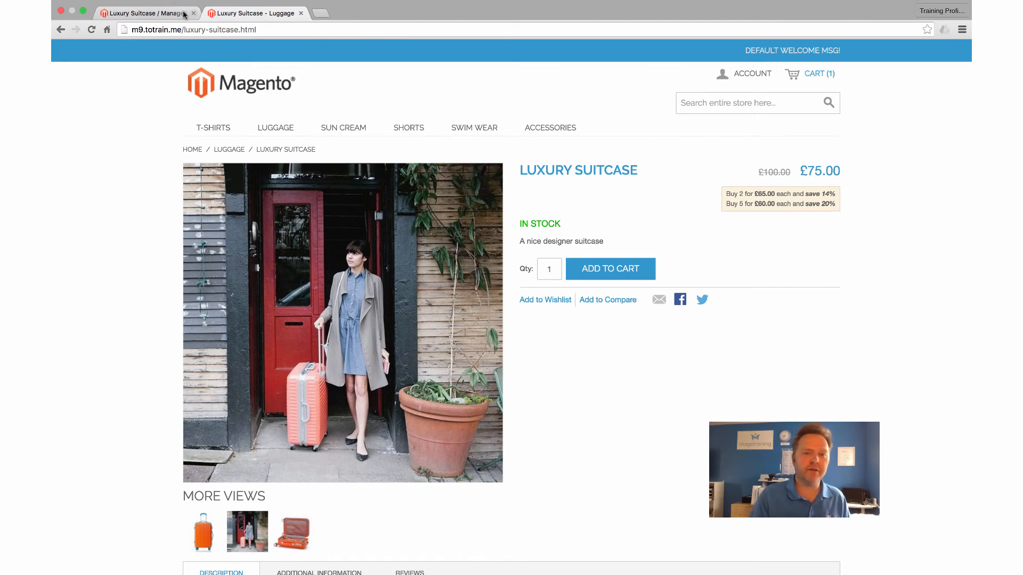
{"action": "left_click", "coordinate": [144, 13]}
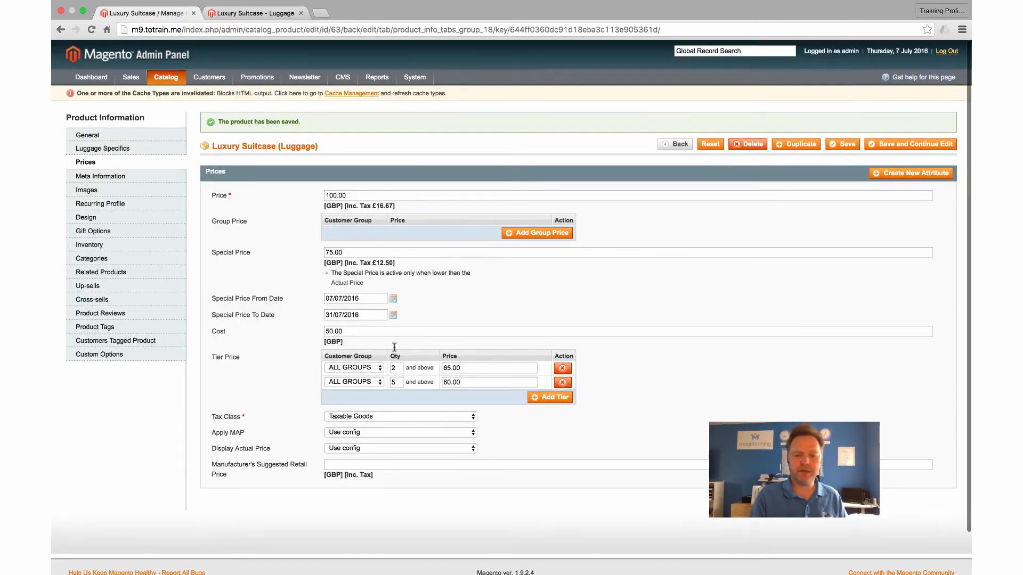
Step: Change the Special Price from 75.00 to 62.00 and save the product
{"action": "left_click", "coordinate": [371, 382]}
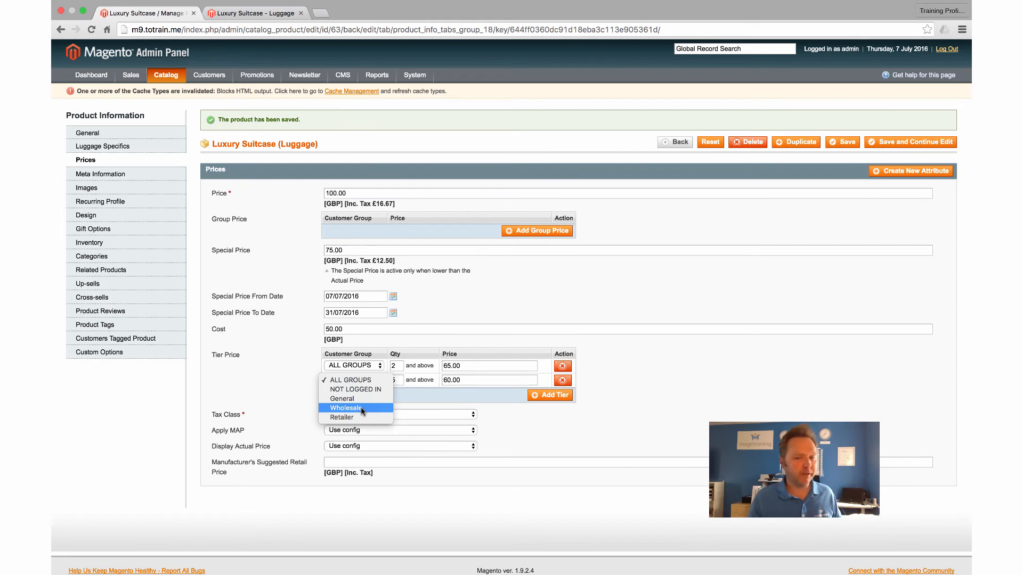
{"action": "left_click", "coordinate": [461, 327]}
{"action": "scroll", "coordinate": [456, 337], "scroll_direction": "down", "scroll_amount": 1}
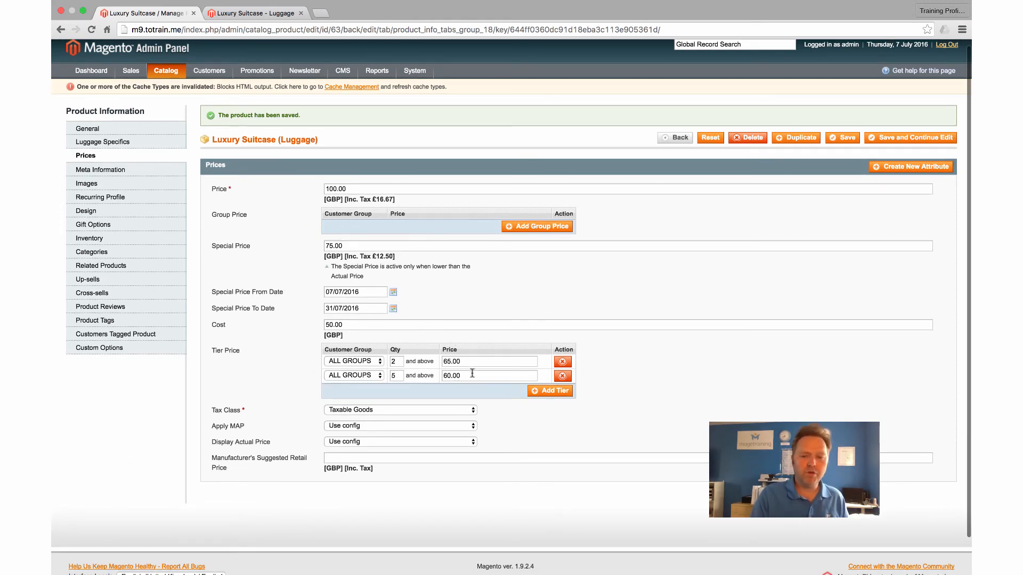
{"action": "double_click", "coordinate": [353, 245]}
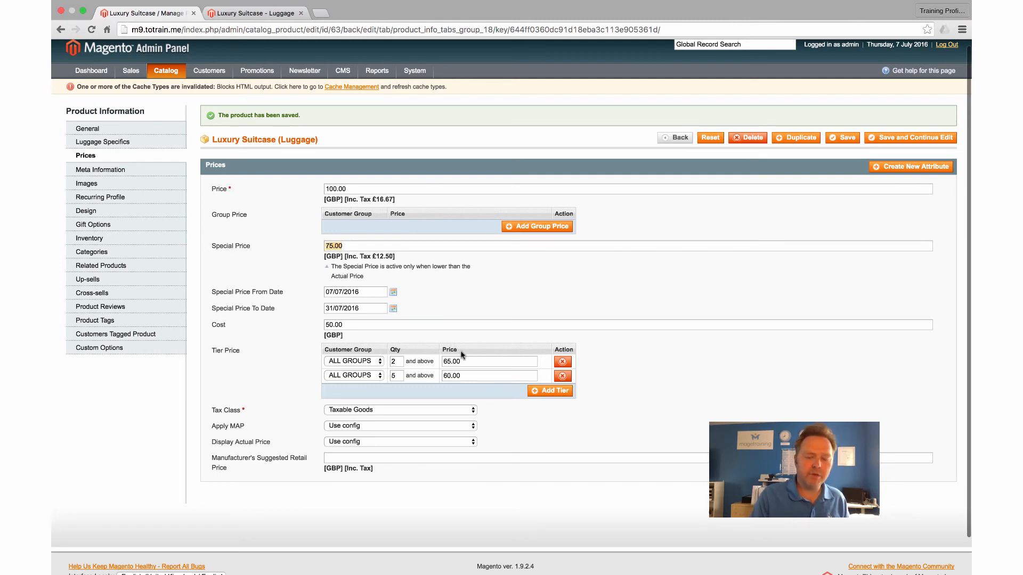
{"action": "left_click", "coordinate": [357, 245]}
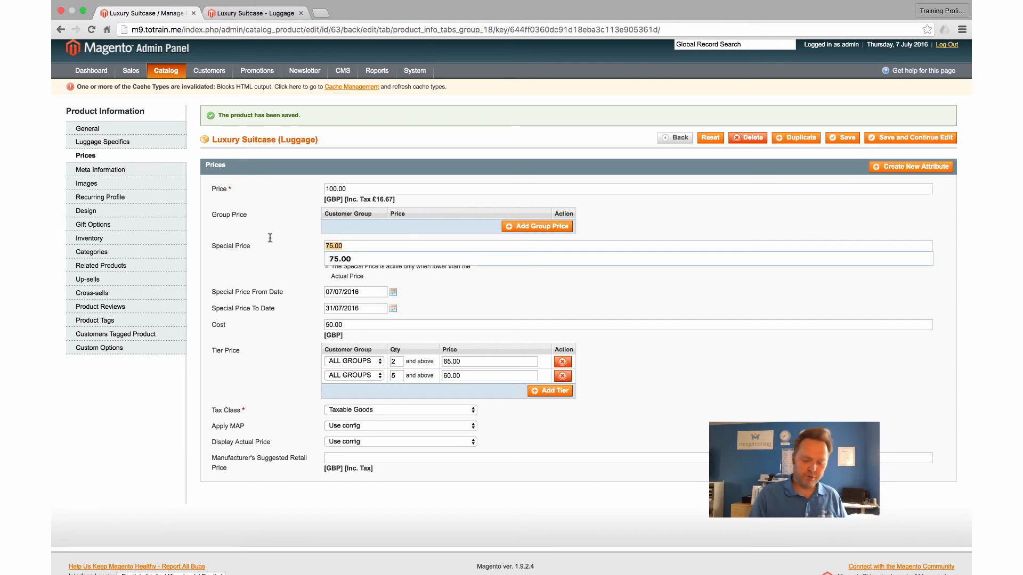
{"action": "type", "text": "62"}
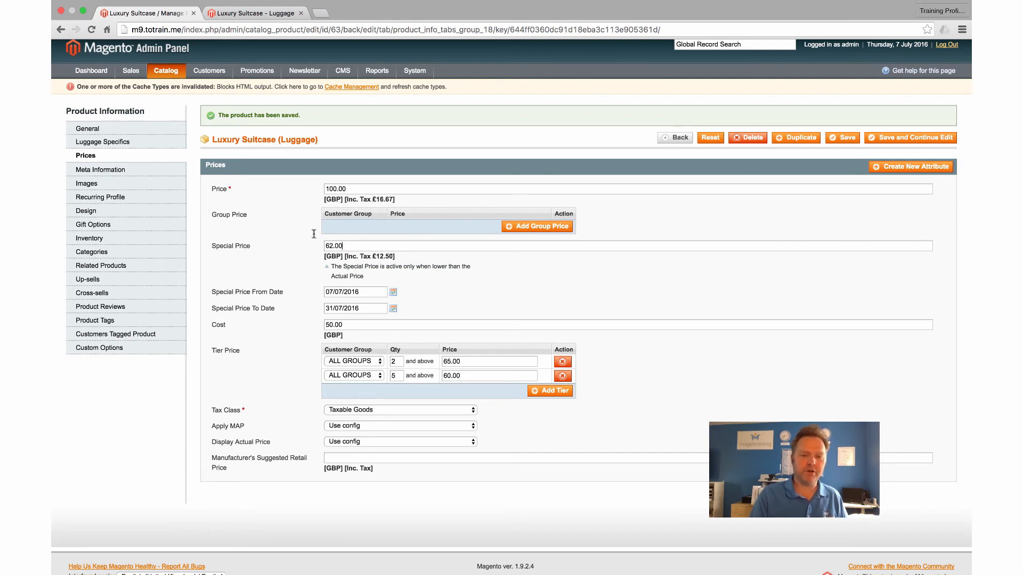
{"action": "left_click", "coordinate": [891, 140]}
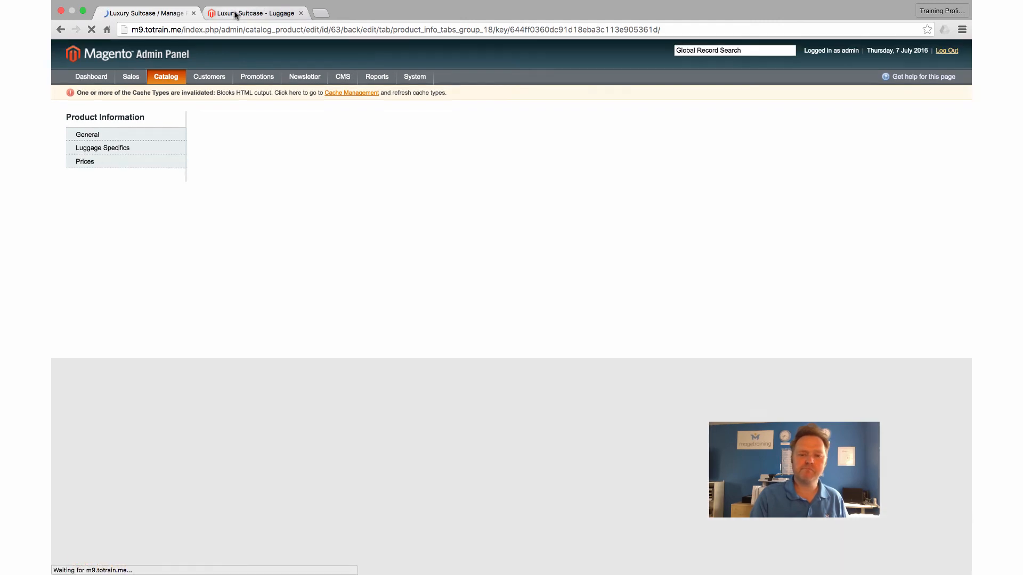
Step: Reload the storefront suitcase page to confirm £62.00 with only the 5-for-£60.00 tier, then return to admin
{"action": "left_click", "coordinate": [235, 14]}
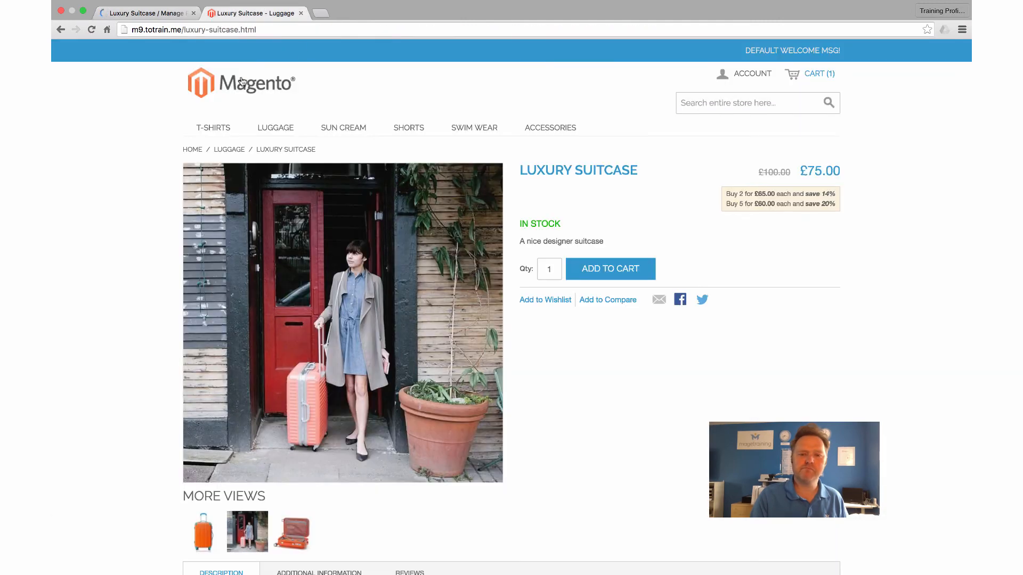
{"action": "left_click", "coordinate": [92, 31]}
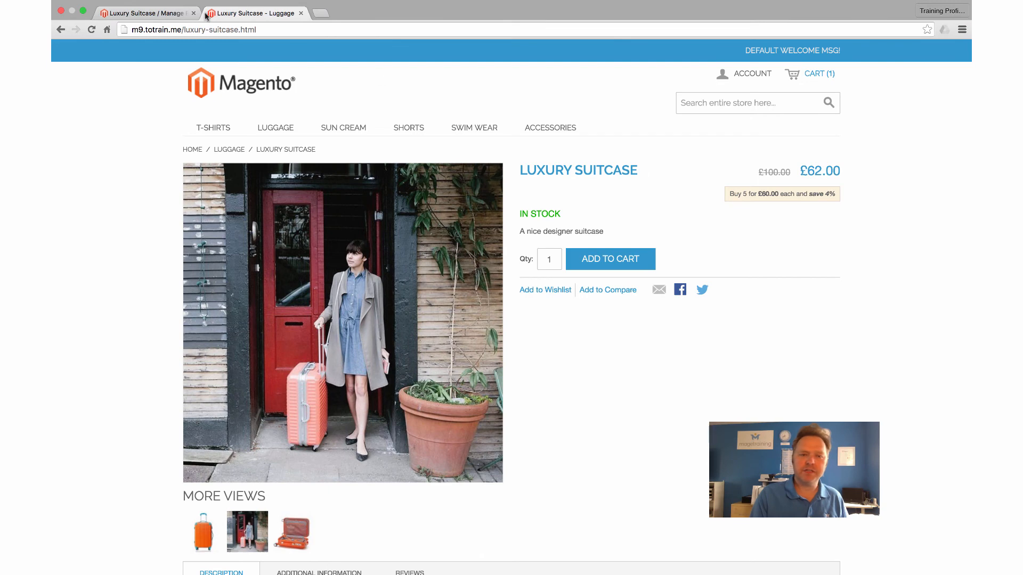
{"action": "left_click", "coordinate": [164, 17]}
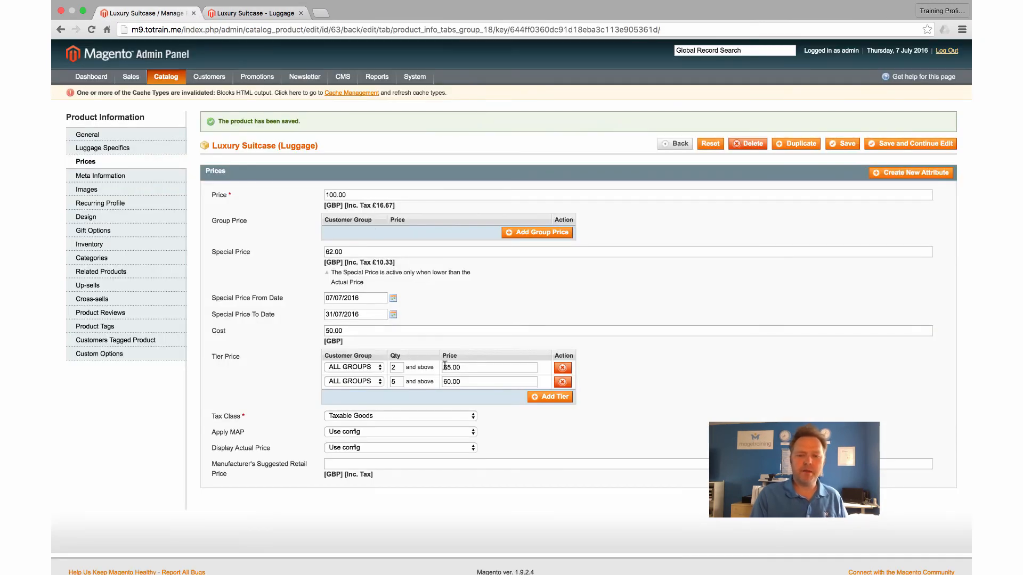
Step: Change the Luxury Suitcase special price from 62.00 back to 75
{"action": "scroll", "coordinate": [453, 367], "scroll_direction": "down", "scroll_amount": 1}
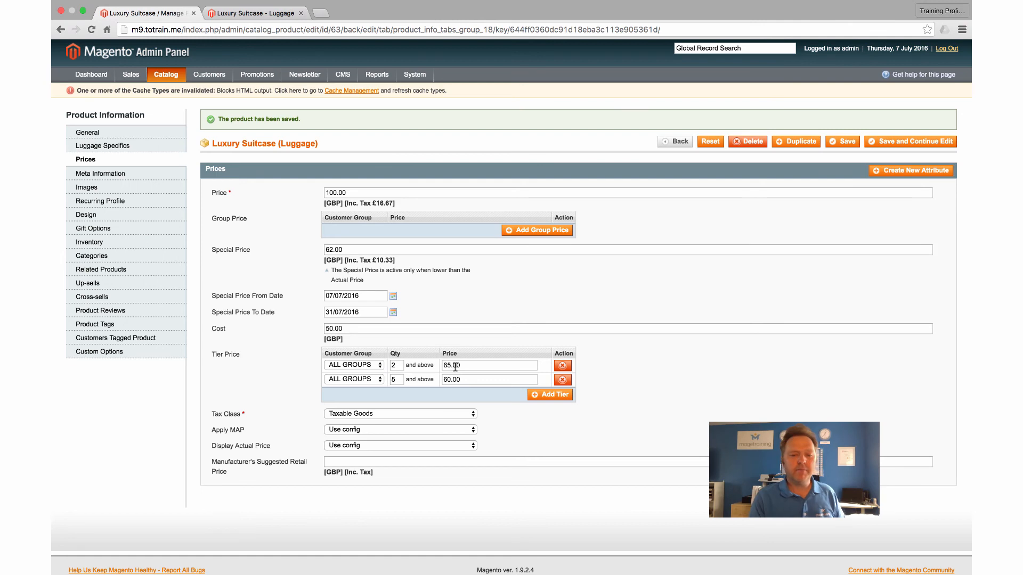
{"action": "left_click_drag", "start_coordinate": [354, 249], "coordinate": [240, 238]}
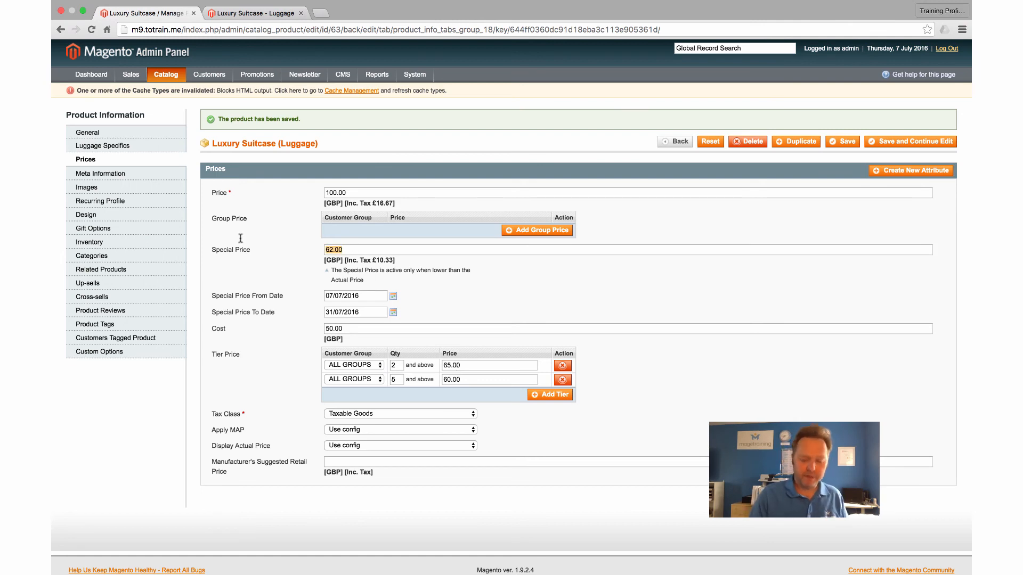
{"action": "type", "text": "75"}
{"action": "scroll", "coordinate": [292, 251], "scroll_direction": "down", "scroll_amount": 1}
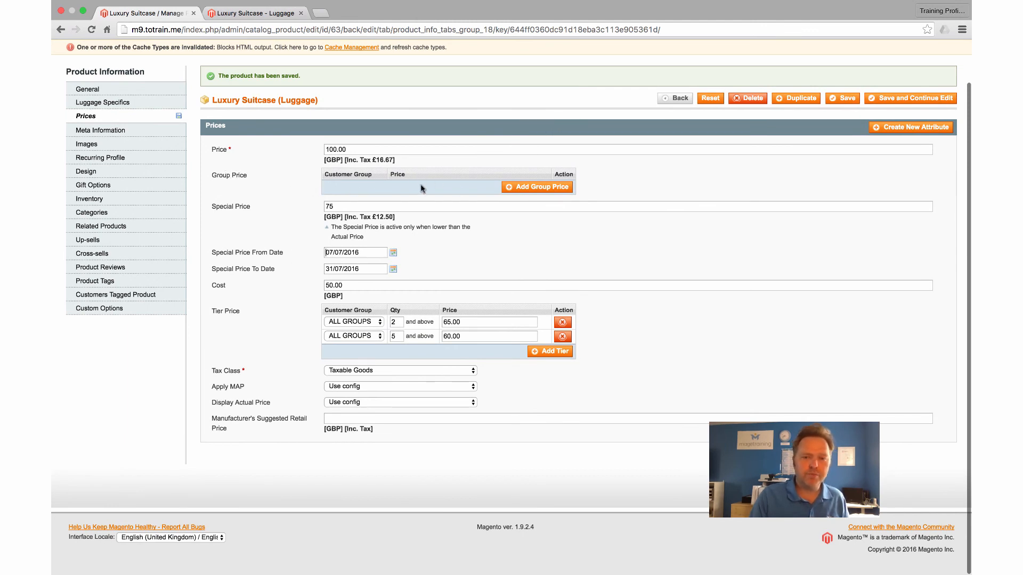
Step: Add a group price of 55 for the Wholesale customer group
{"action": "left_click", "coordinate": [537, 187]}
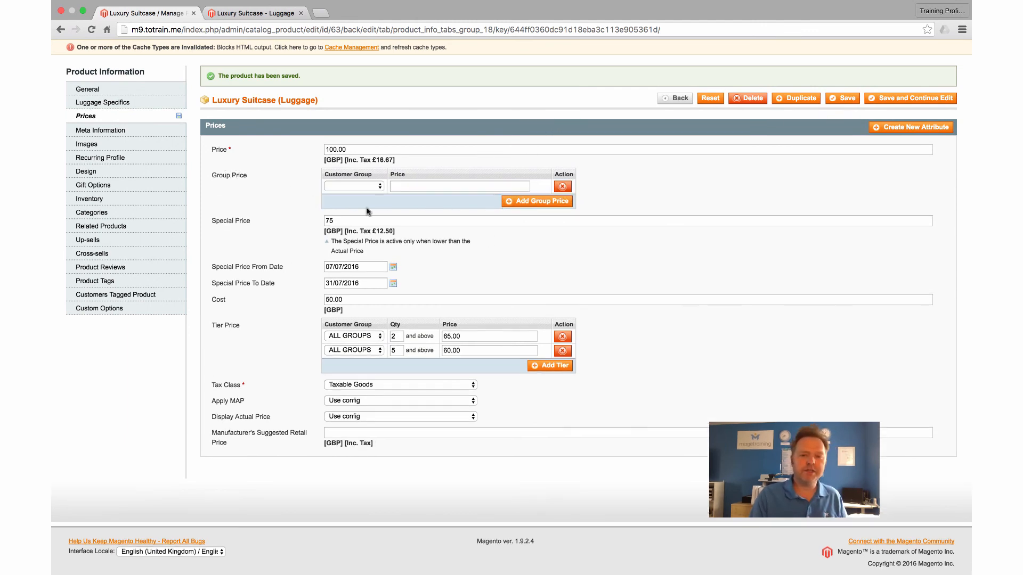
{"action": "left_click", "coordinate": [372, 186]}
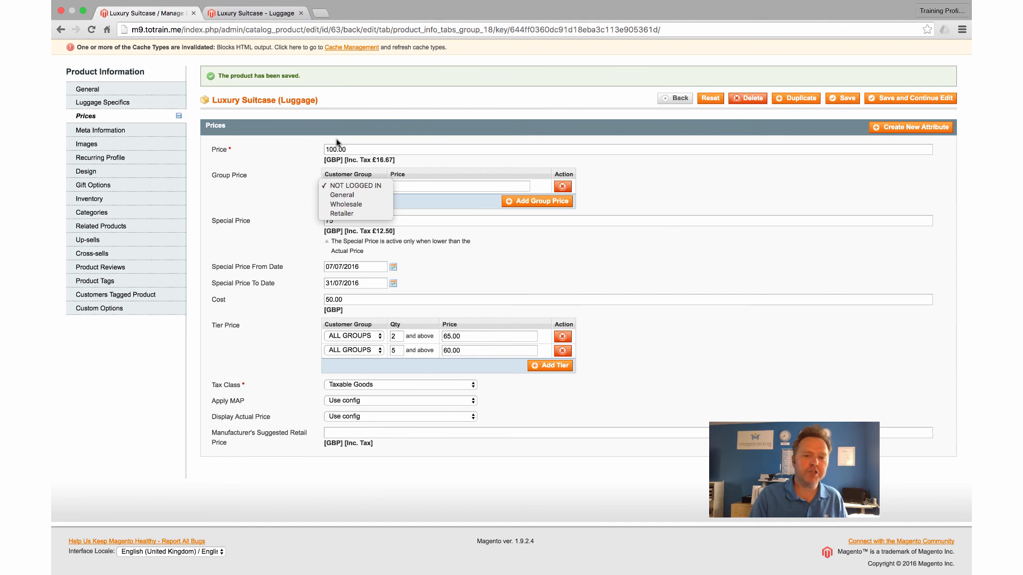
{"action": "left_click", "coordinate": [362, 205]}
{"action": "left_click", "coordinate": [414, 185]}
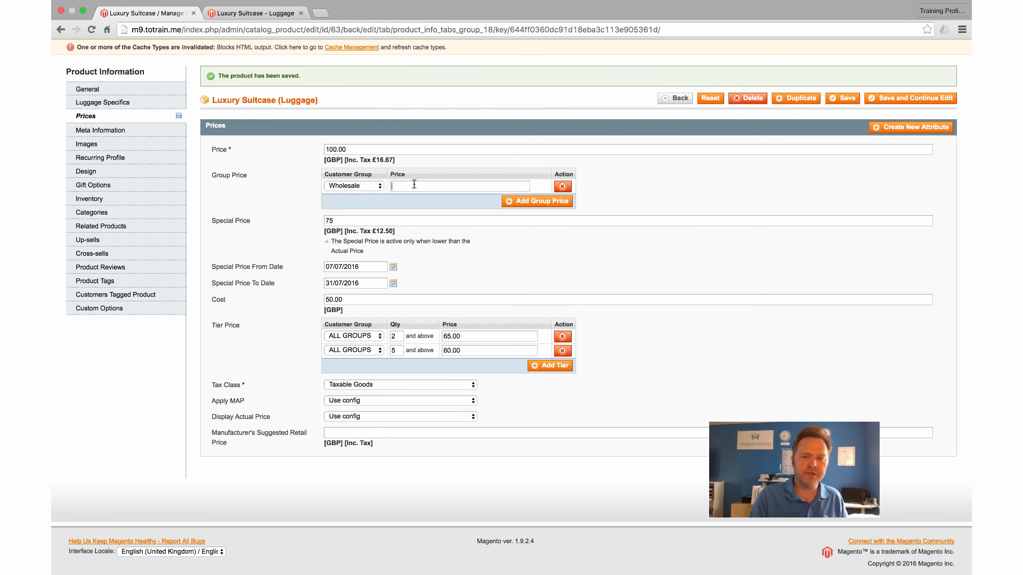
{"action": "type", "text": "55.00"}
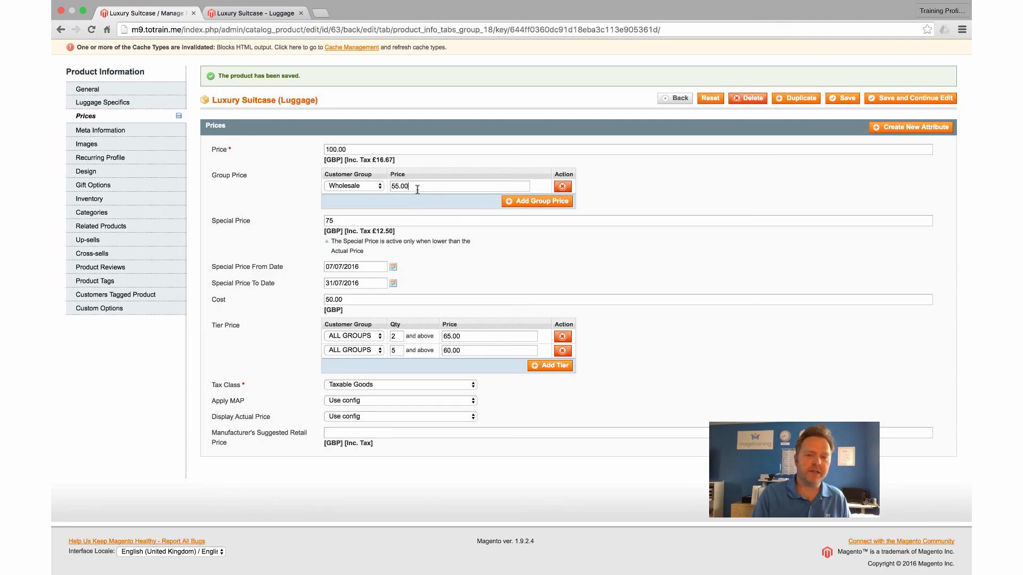
Step: Glance at the storefront page, then add a second group-price row and choose its customer group
{"action": "left_click", "coordinate": [278, 10]}
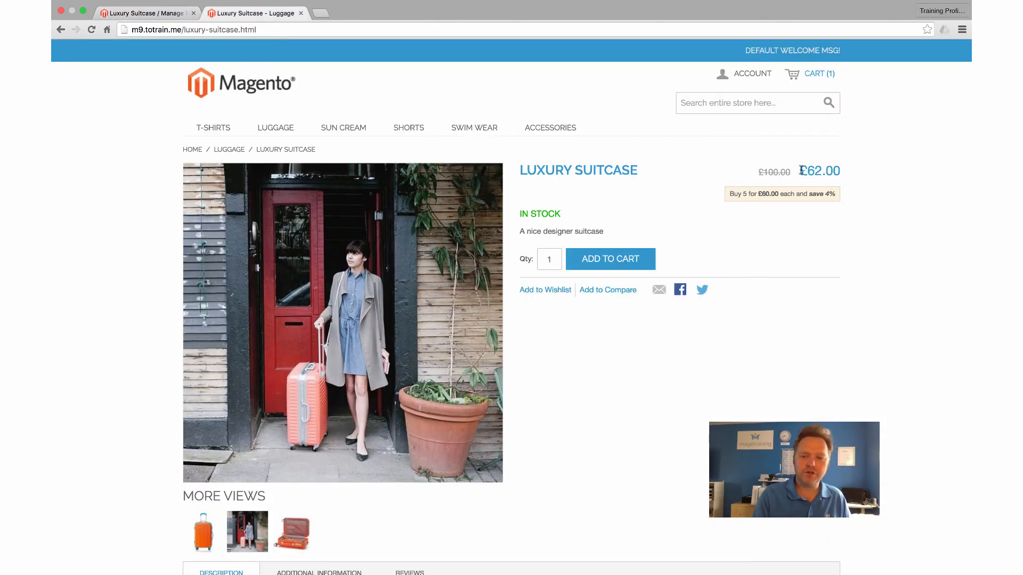
{"action": "left_click", "coordinate": [156, 12]}
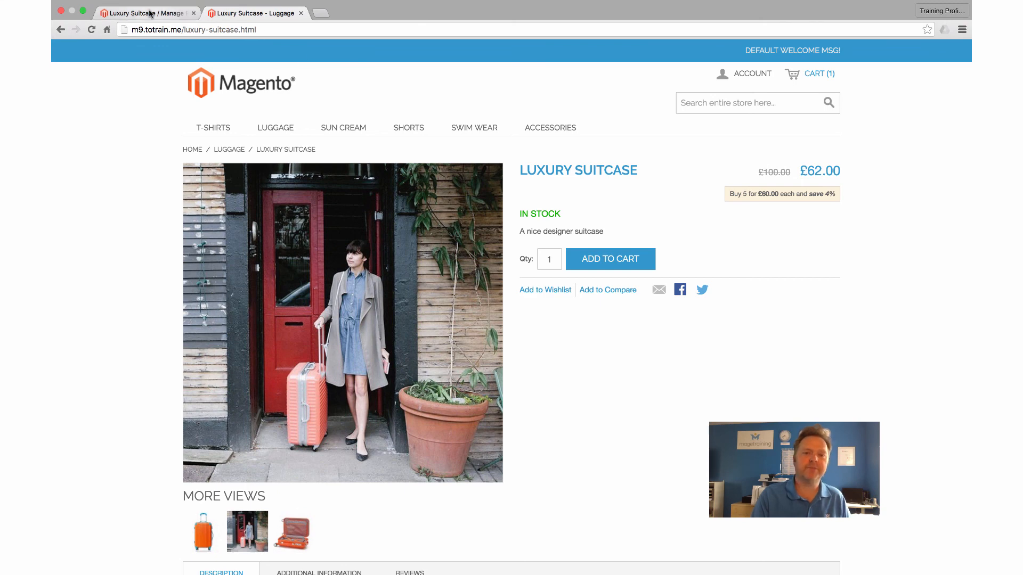
{"action": "left_click", "coordinate": [516, 203]}
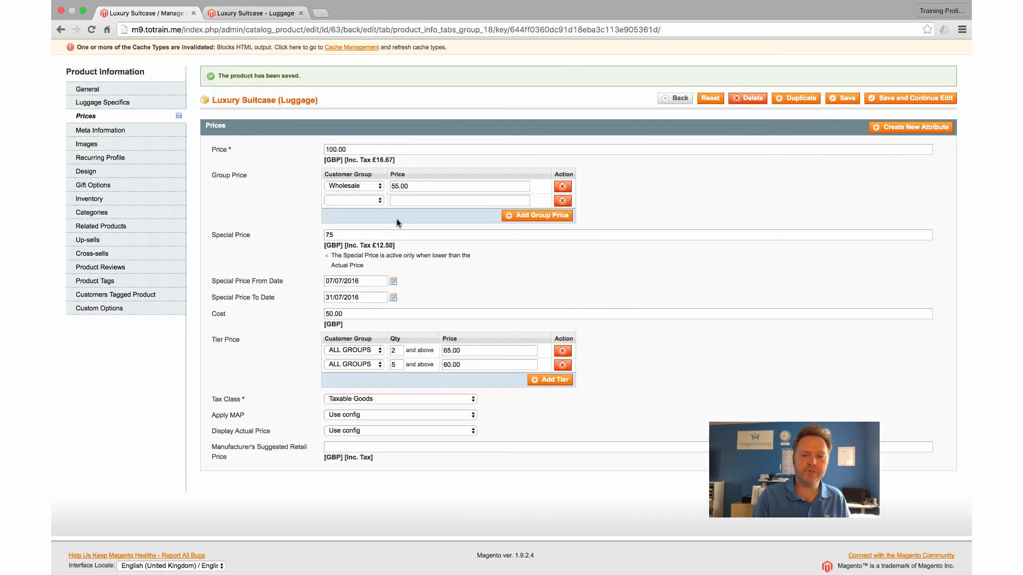
{"action": "left_click", "coordinate": [380, 202]}
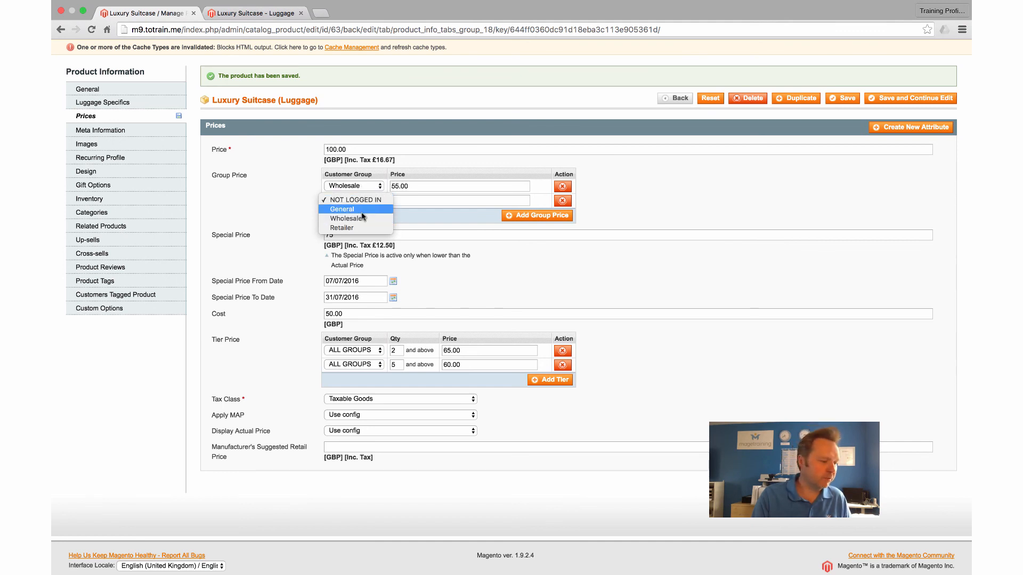
{"action": "left_click", "coordinate": [361, 211]}
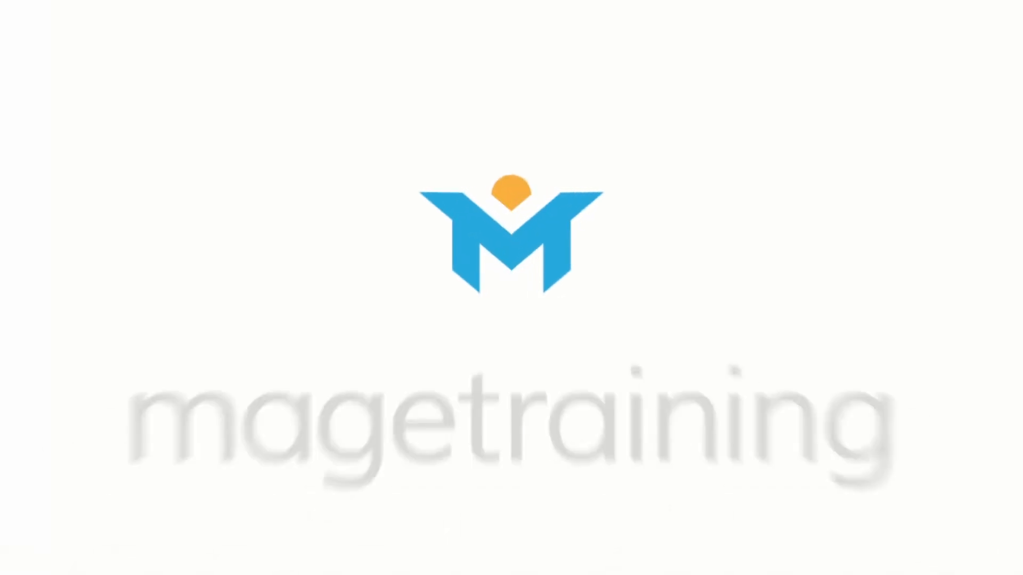